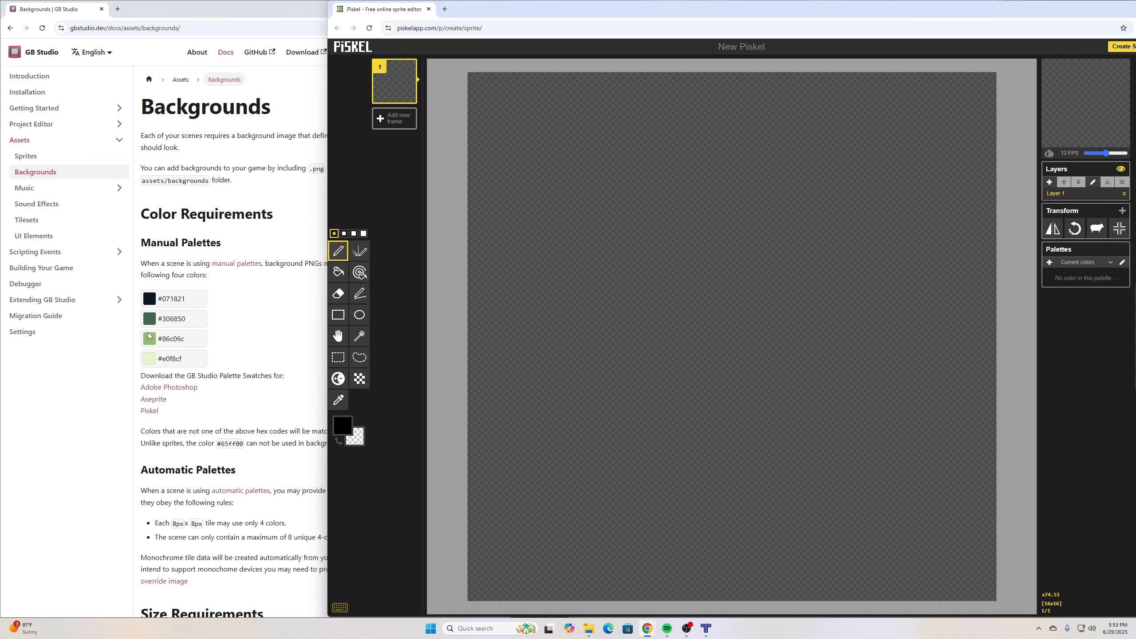
Step: Resize the sprite canvas to 8 × 8 px, following the tile size in the GB Studio background requirements
scroll(244, 394, down, 4)
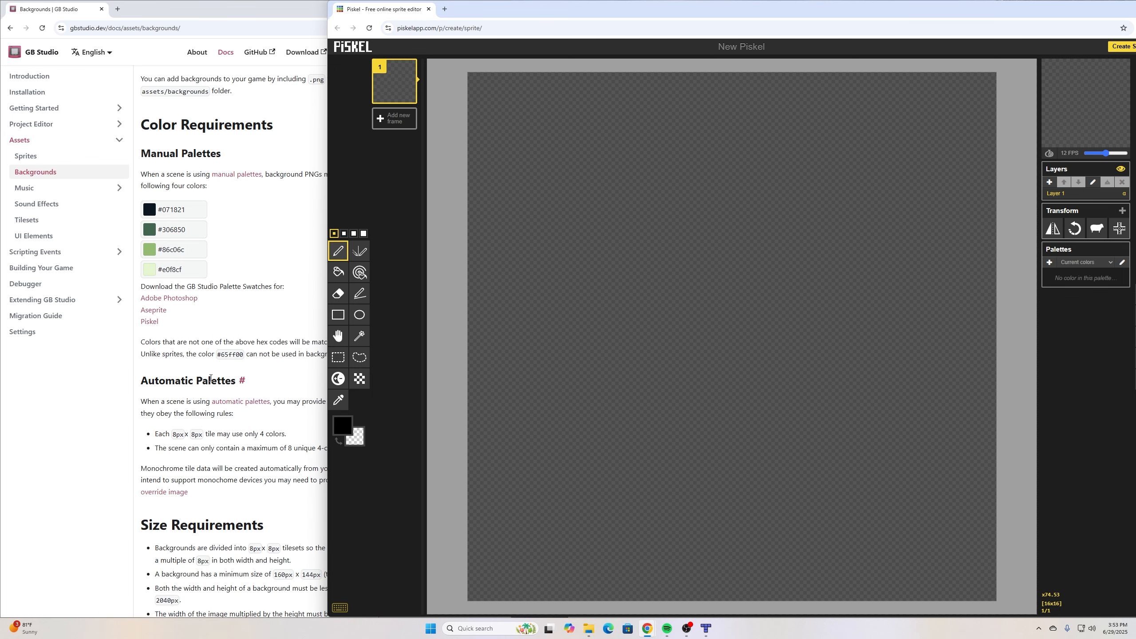
scroll(241, 392, down, 1)
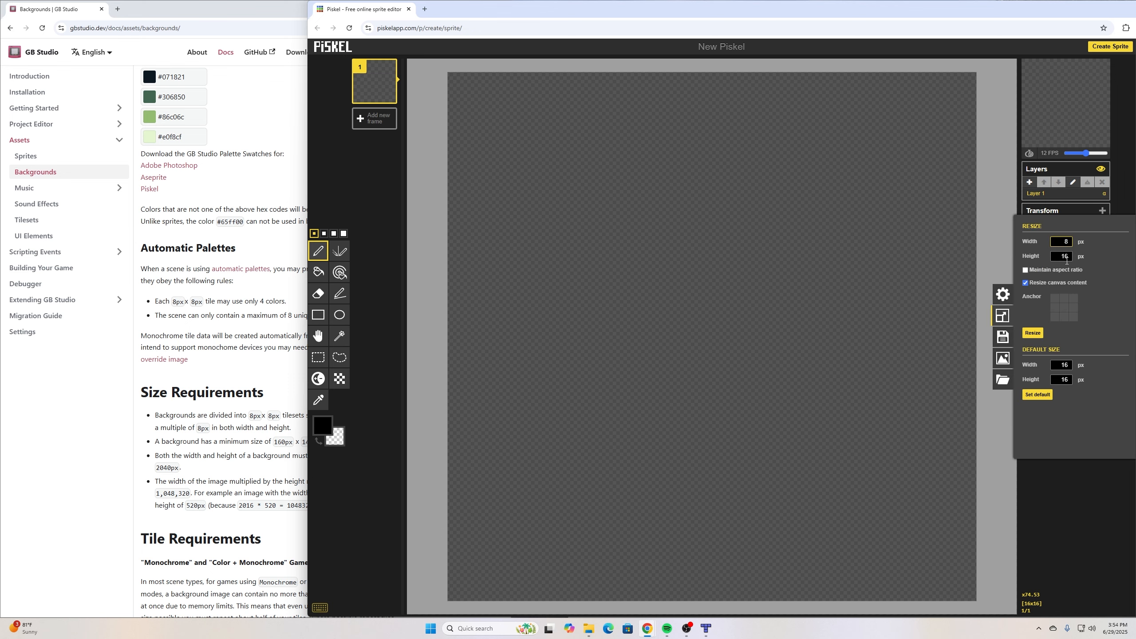
double_click(1065, 256)
text(8)
click(1027, 333)
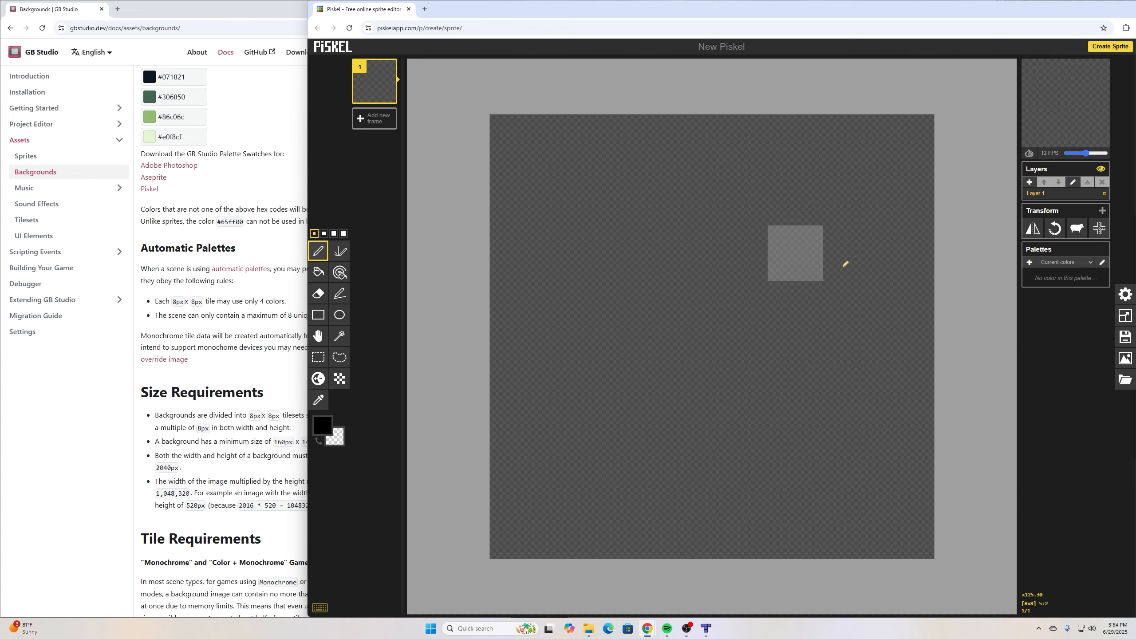
Step: Set the primary color to #071821, copied from the GB Studio docs, and flood-fill the first frame with it
click(323, 423)
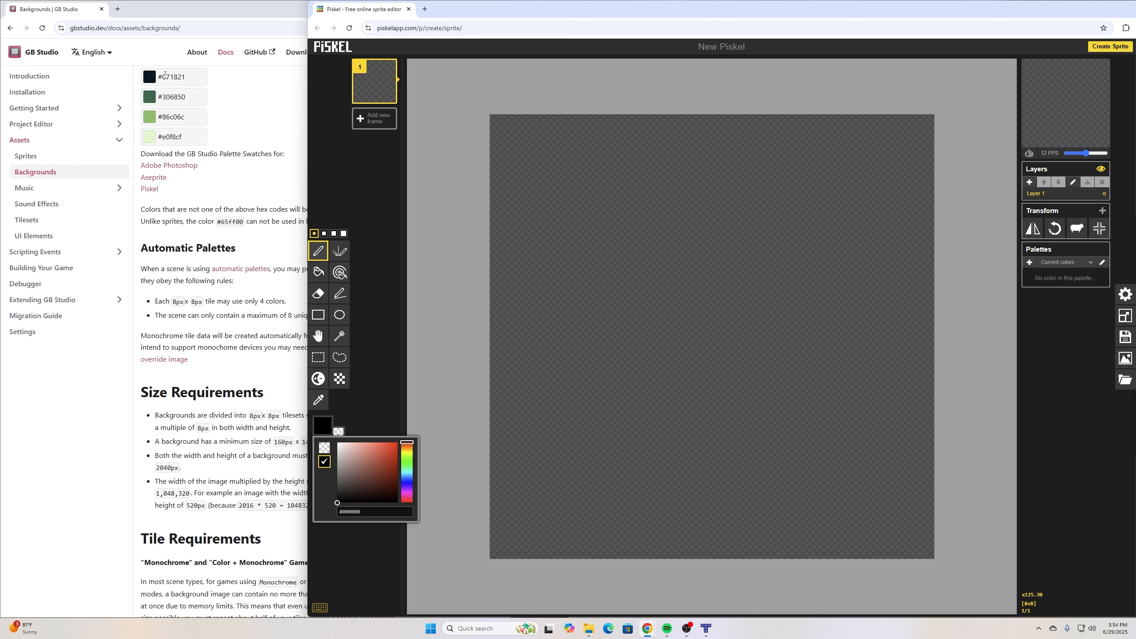
drag(187, 77, 159, 76)
key(ctrl+c)
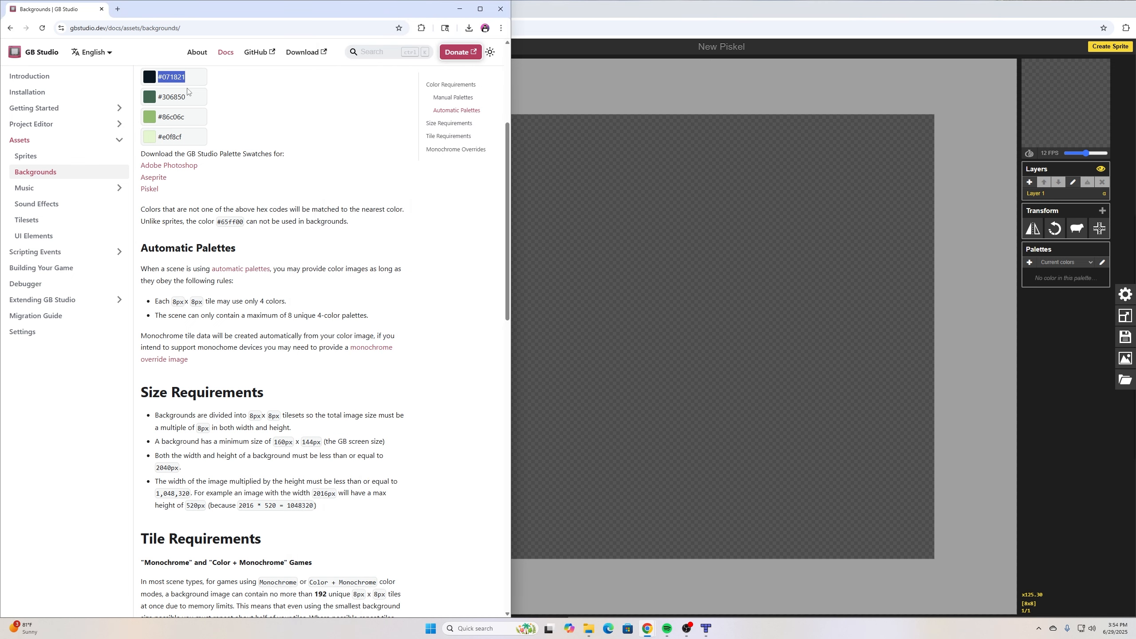
click(530, 18)
click(361, 516)
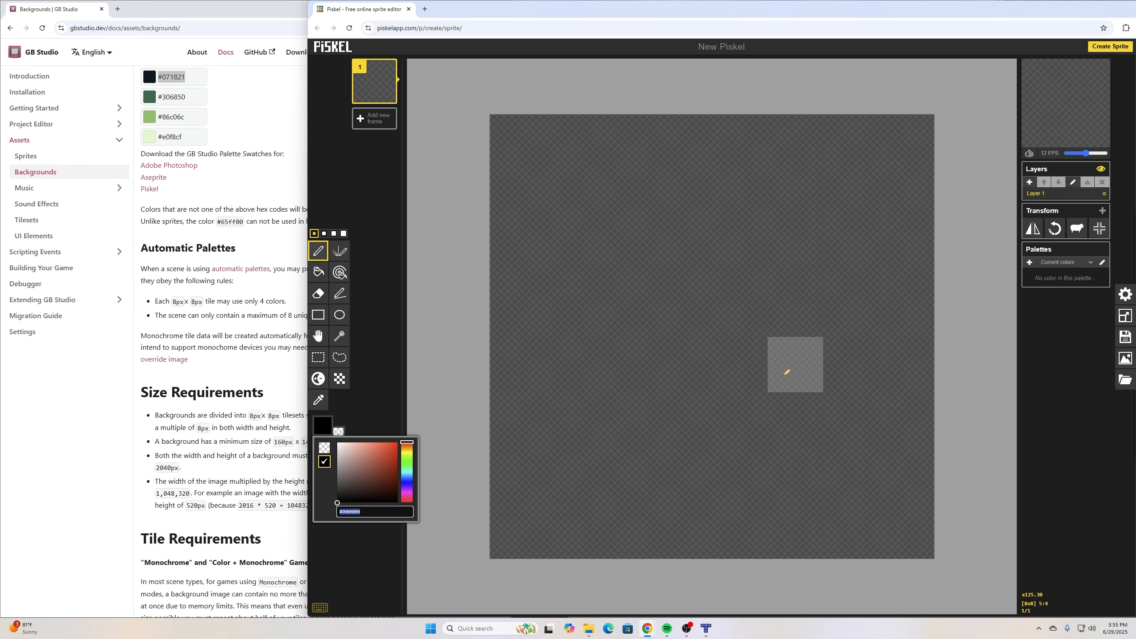
key(ctrl+v)
click(318, 271)
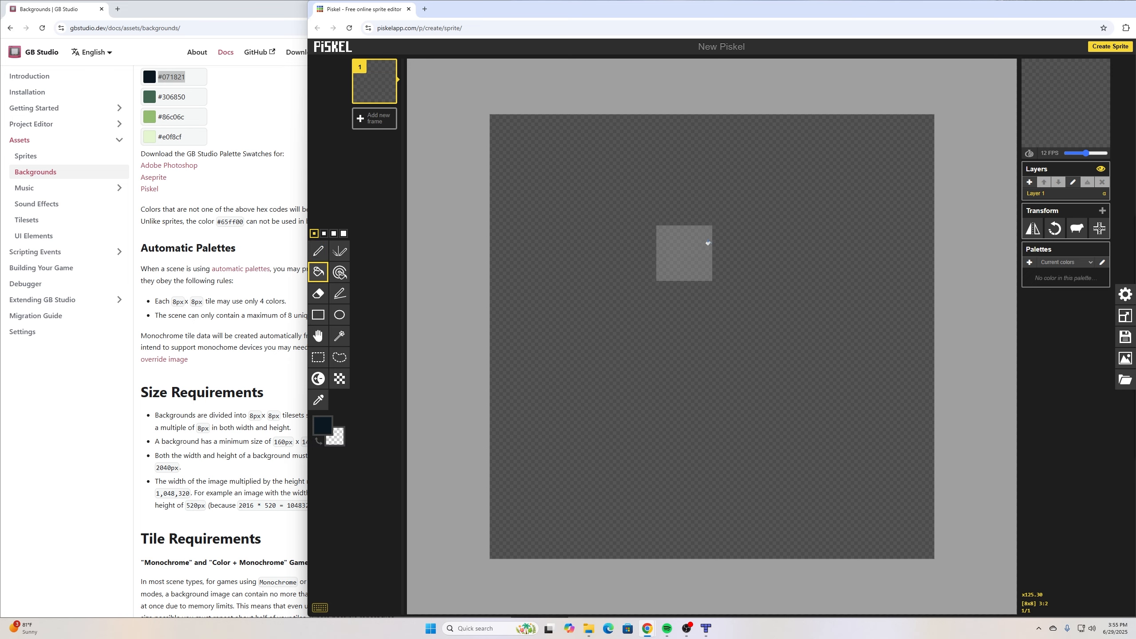
click(707, 244)
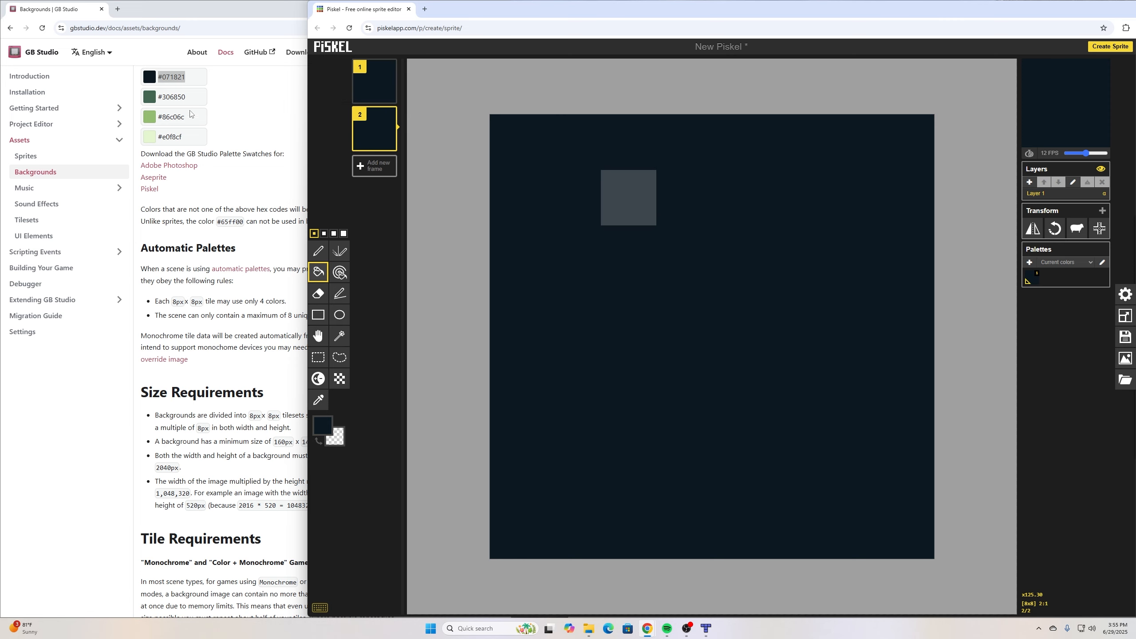
Step: Set the primary color to #306850, copied from the GB Studio docs, and fill the second frame with it
click(188, 96)
drag(189, 98, 161, 99)
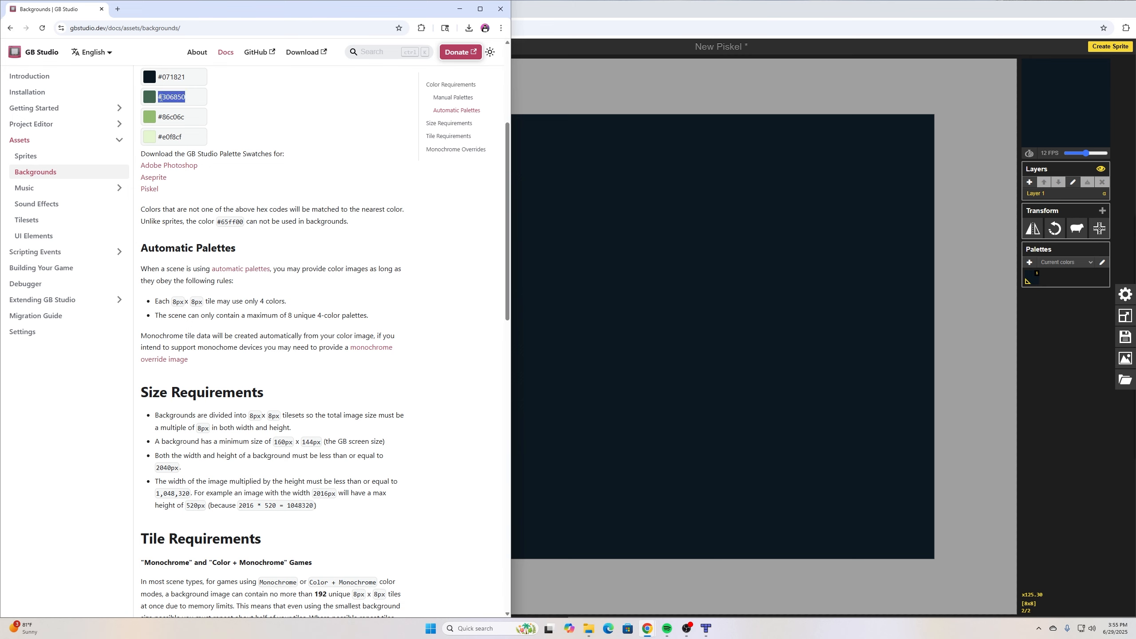
click(531, 3)
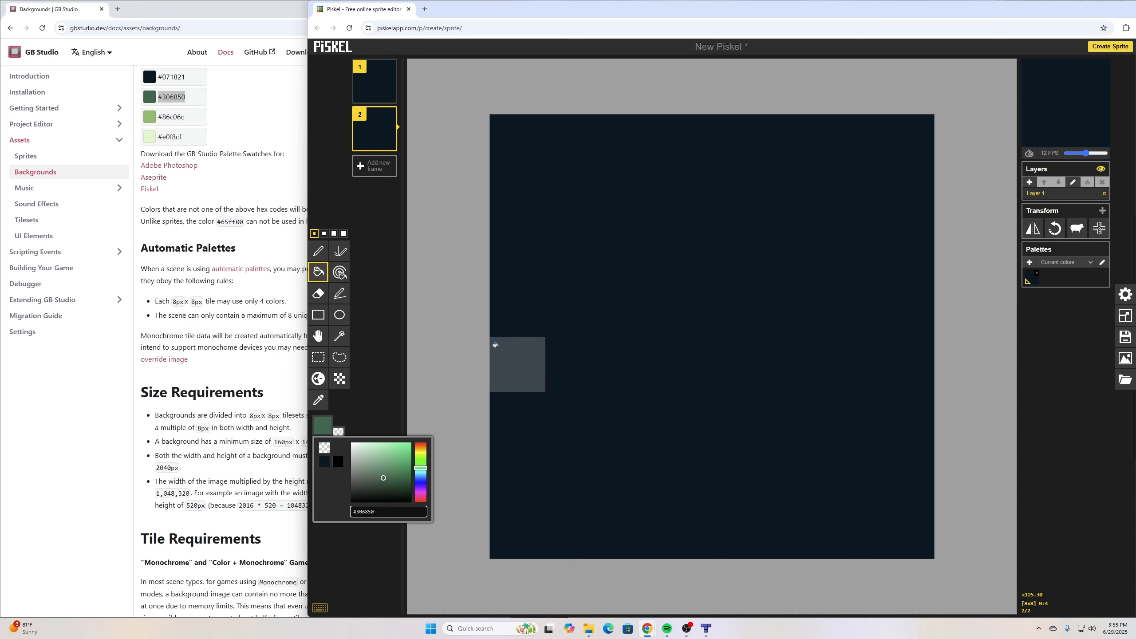
click(324, 426)
click(324, 427)
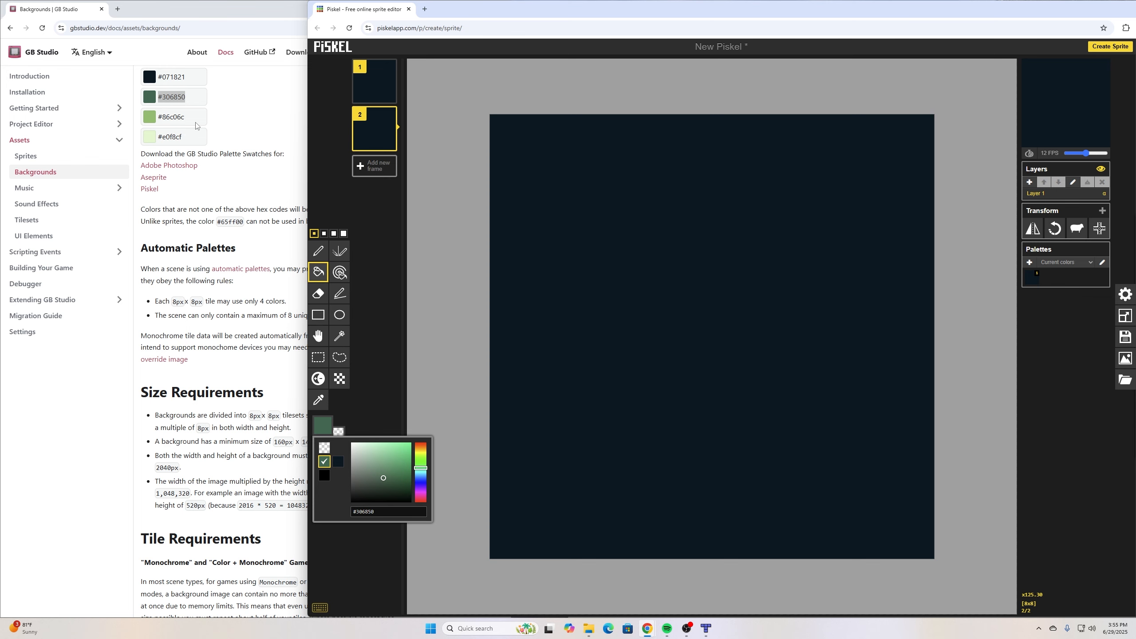
Step: Set the primary color to #86c06c, copied from the GB Studio docs, and fill the third frame with it
drag(192, 123, 155, 122)
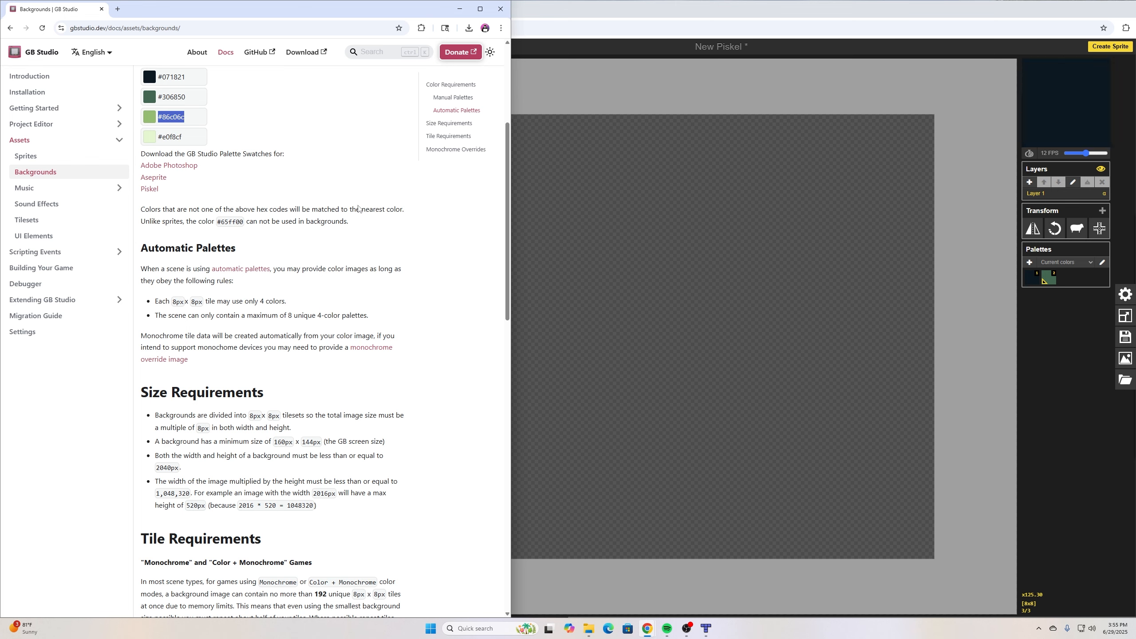
click(666, 20)
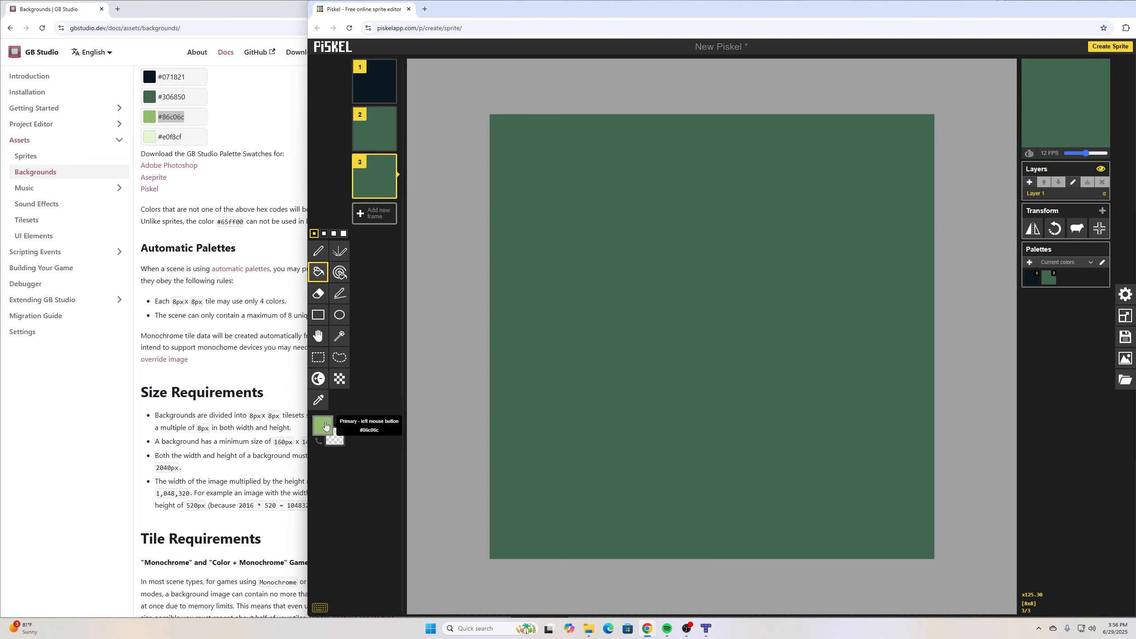
click(326, 427)
click(662, 367)
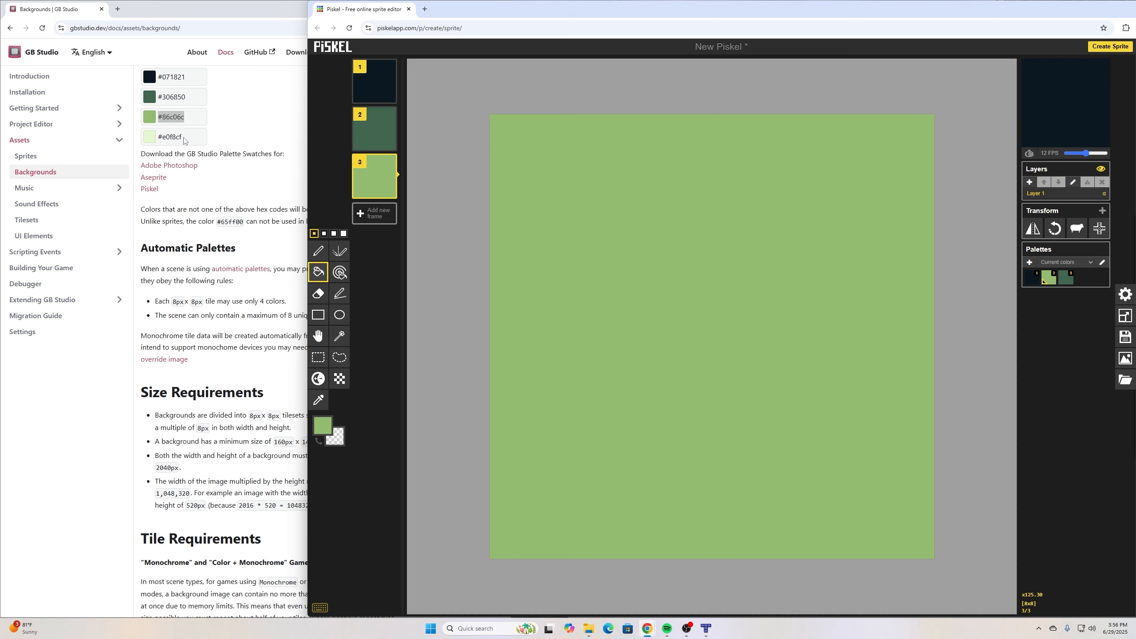
Step: Copy the lightest palette color, #e0f8cf, from the GB Studio docs and set it as Piskel's primary color
drag(184, 140, 151, 142)
key(ctrl+c)
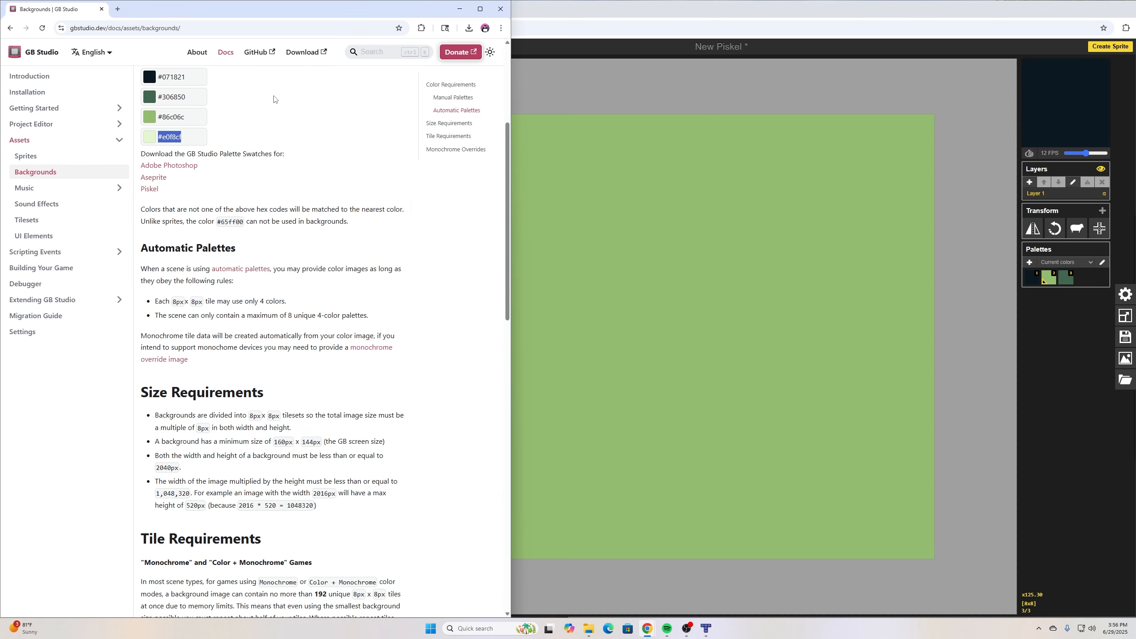
click(648, 16)
click(322, 425)
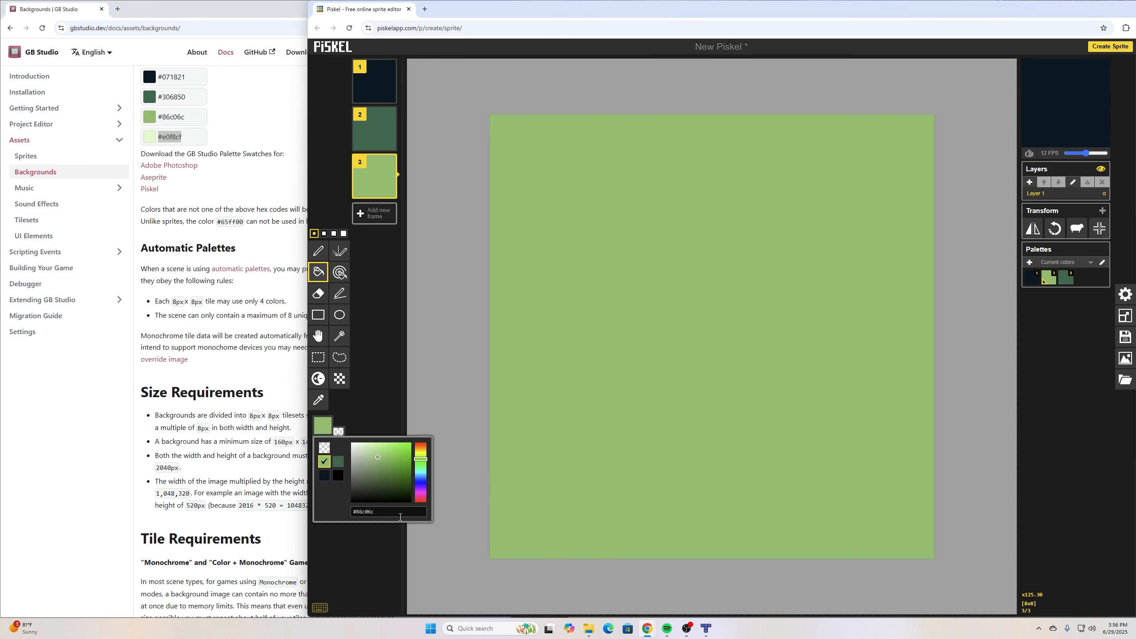
drag(400, 513, 335, 515)
key(ctrl+v)
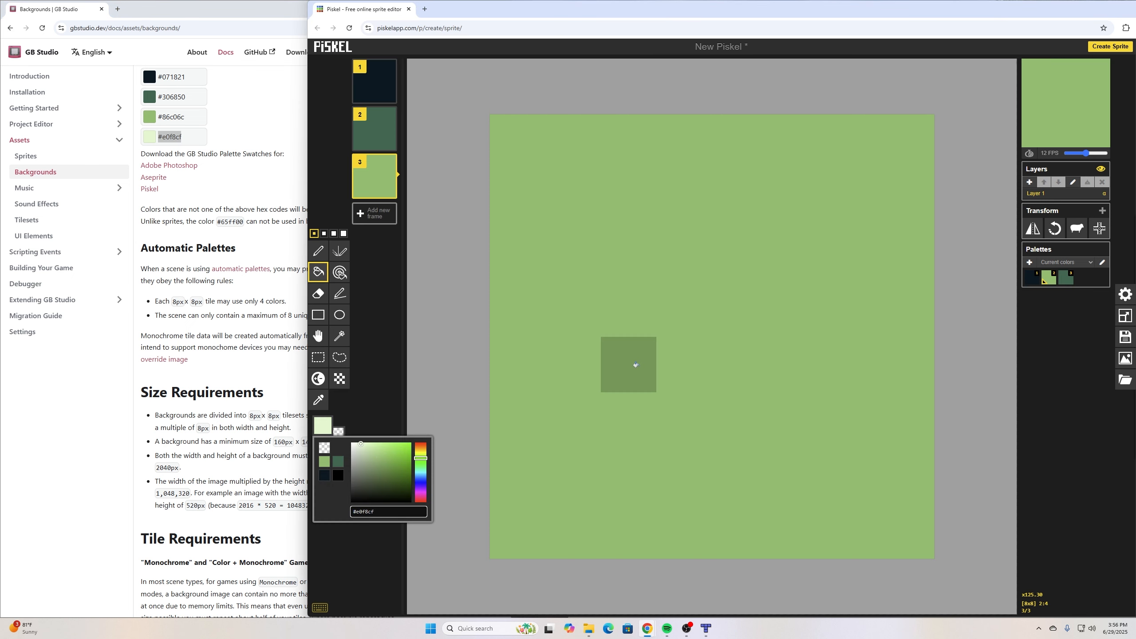
Step: Add a fourth frame and fill it with #e0f8cf, leaving the third frame in #86c06c
click(635, 365)
key(ctrl+z)
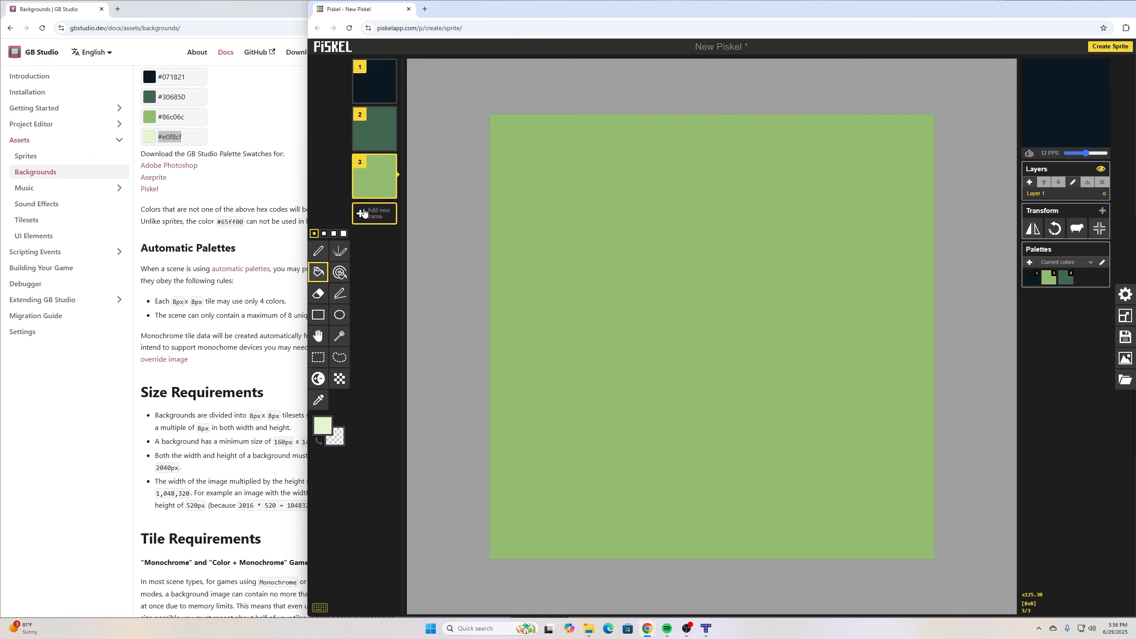
click(364, 214)
click(573, 286)
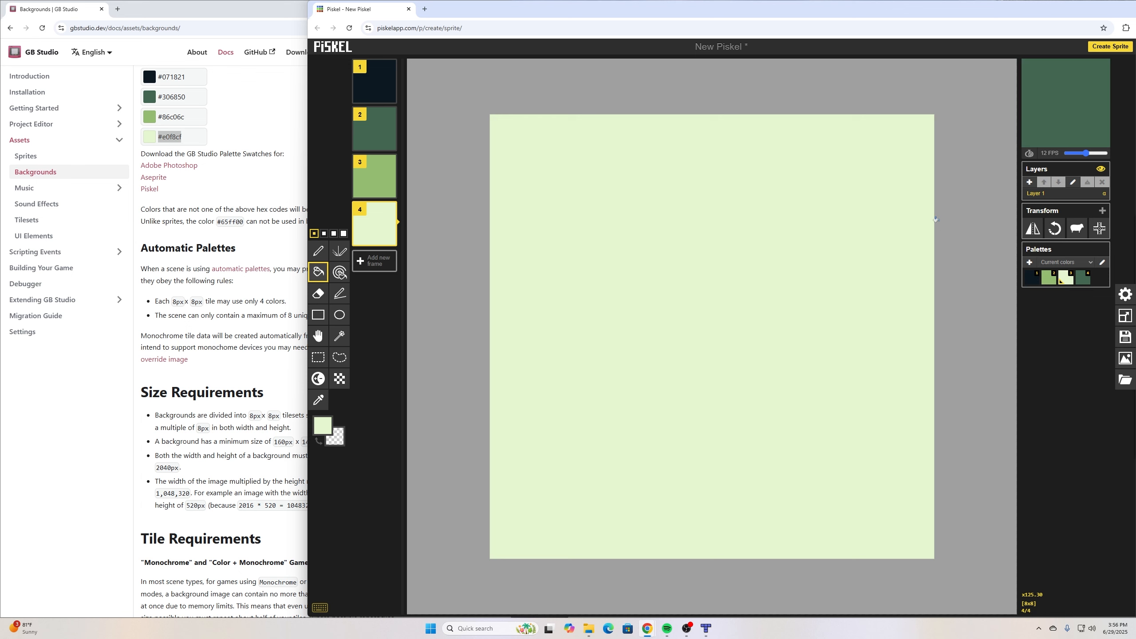
Step: Duplicate the #e0f8cf frame as frame 5 and delete the blank frame after it
click(376, 264)
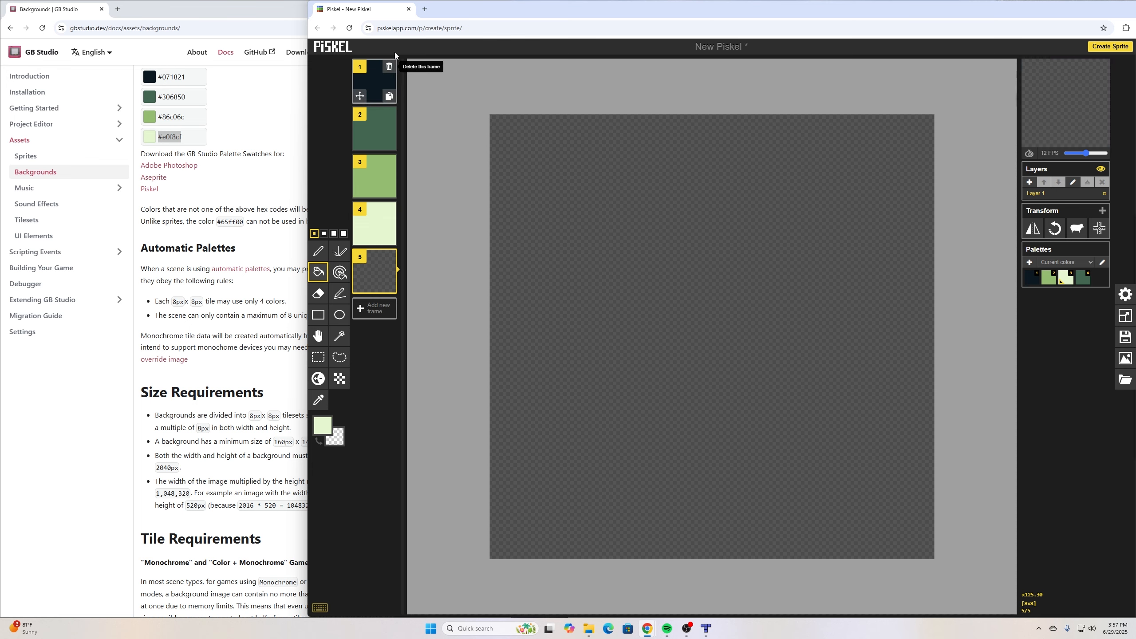
mouse_move(365, 191)
click(375, 223)
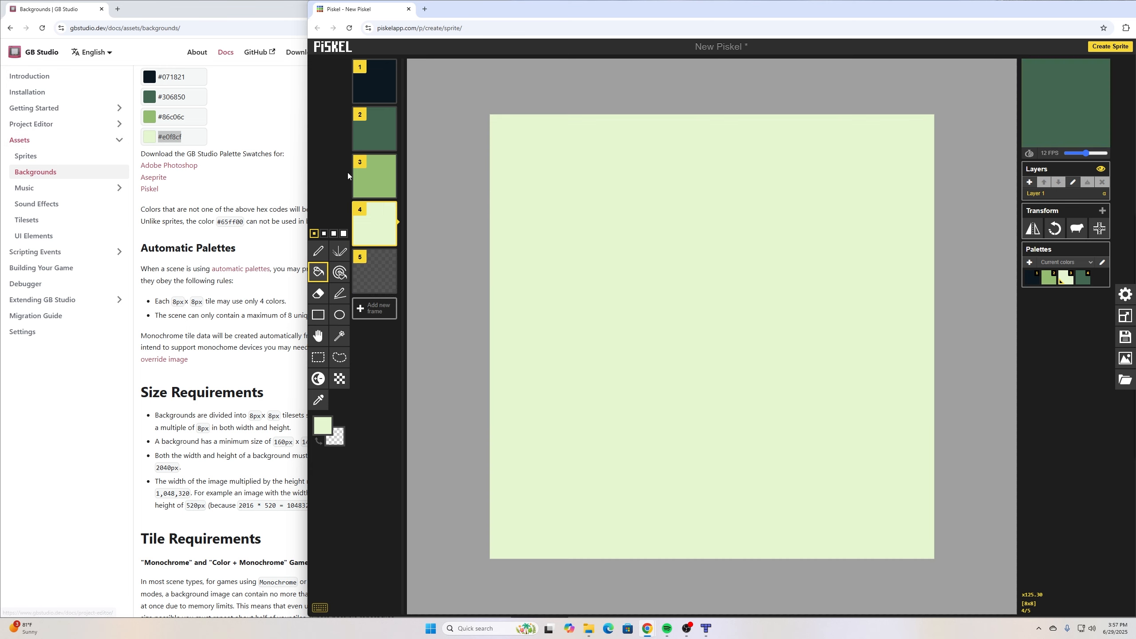
mouse_move(388, 238)
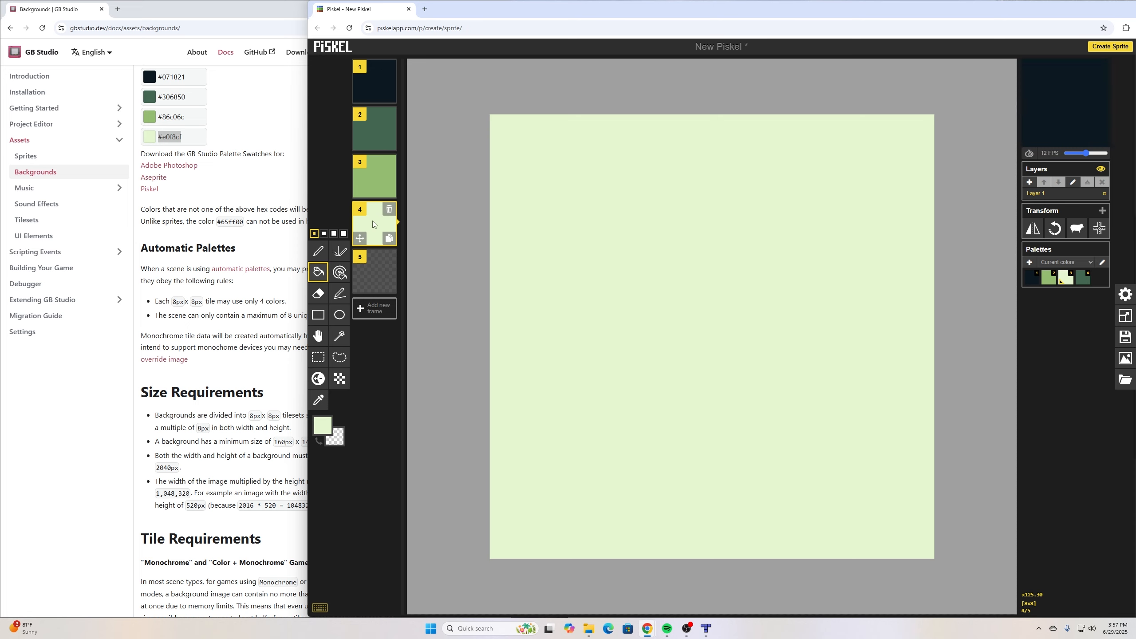
click(389, 238)
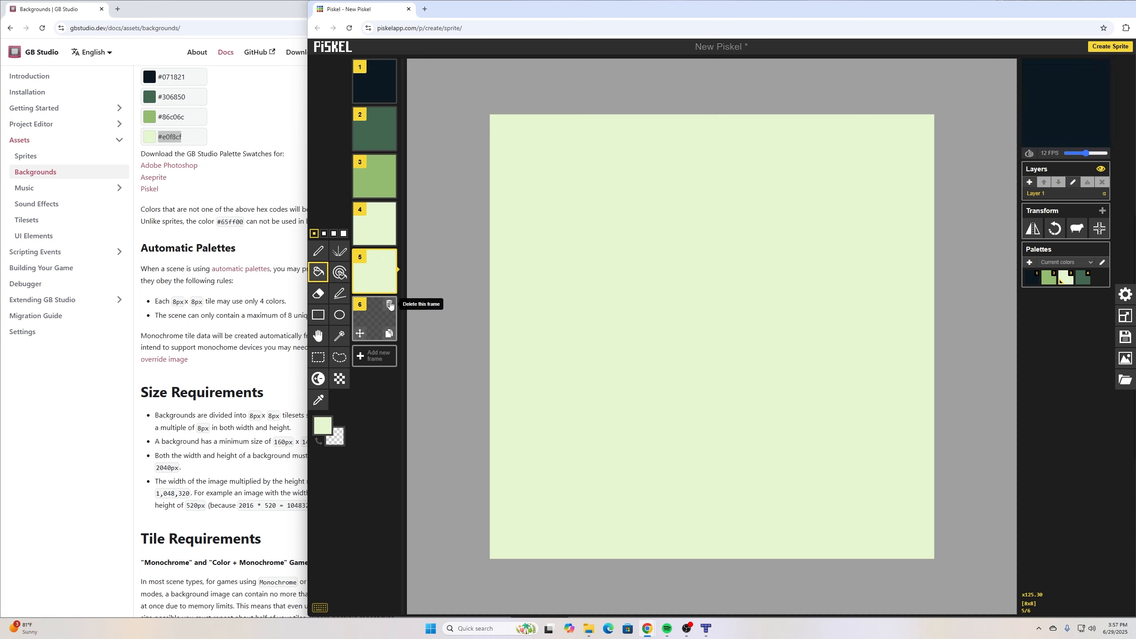
click(390, 305)
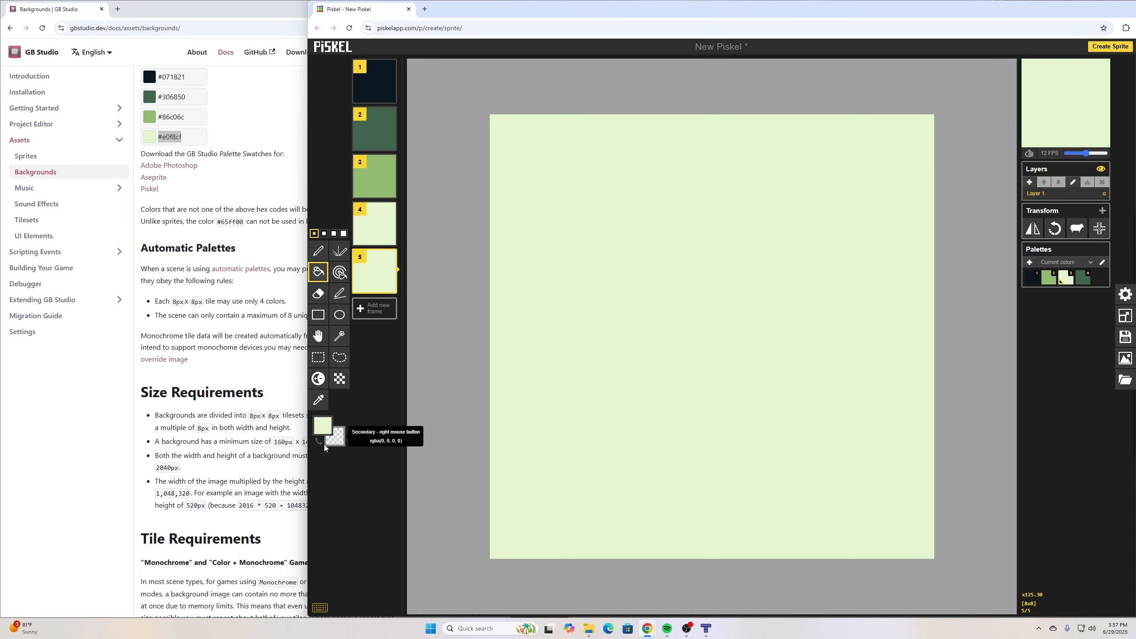
Step: With the Pen in #86c06c, draw two three-pixel grass tufts on frame 5, at the canvas's upper left and lower right
click(1046, 281)
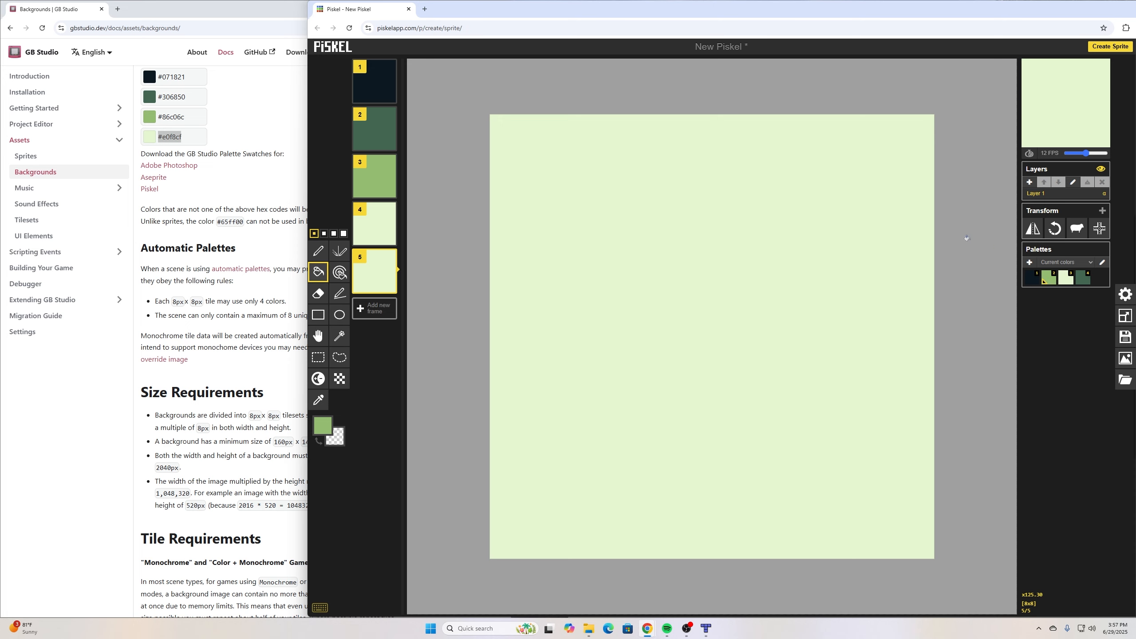
click(320, 252)
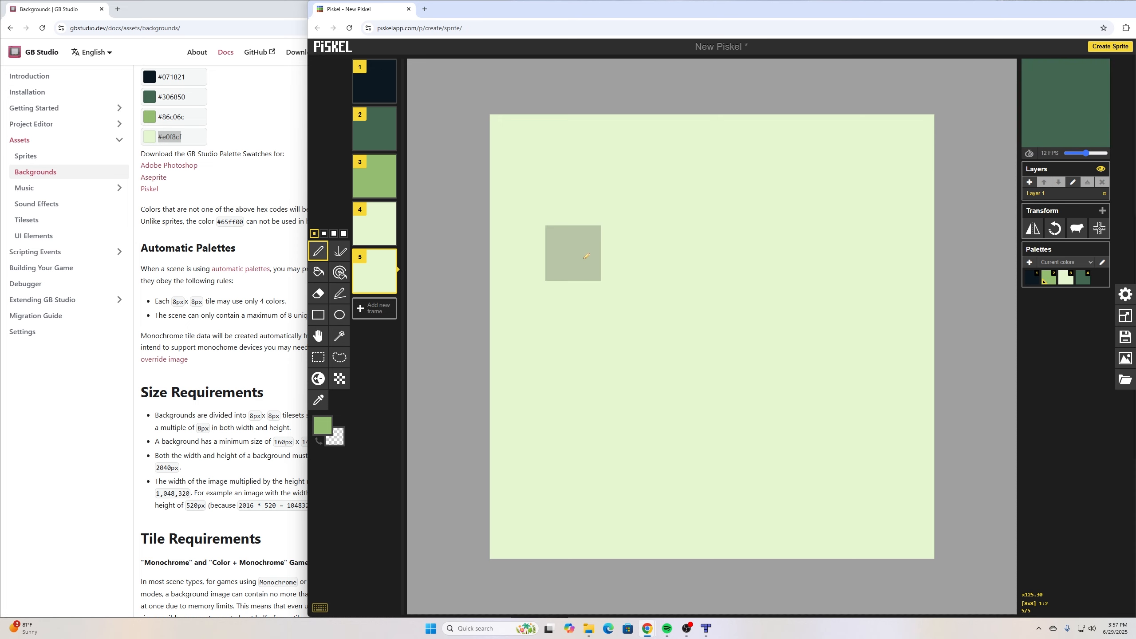
click(586, 257)
click(628, 198)
click(685, 254)
click(740, 475)
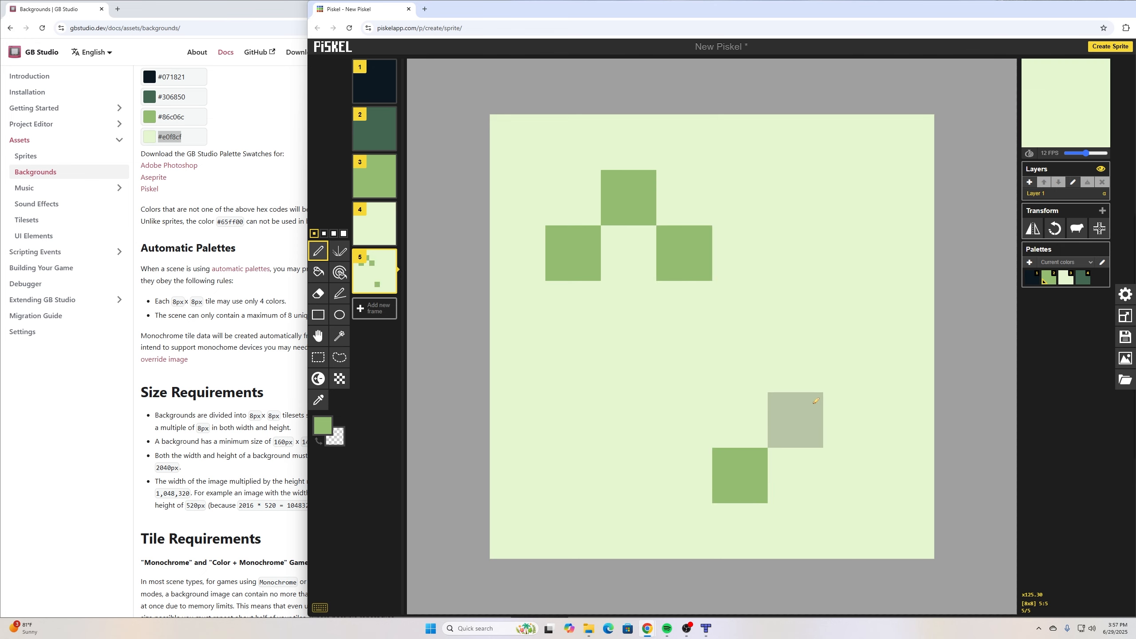
click(795, 420)
click(876, 461)
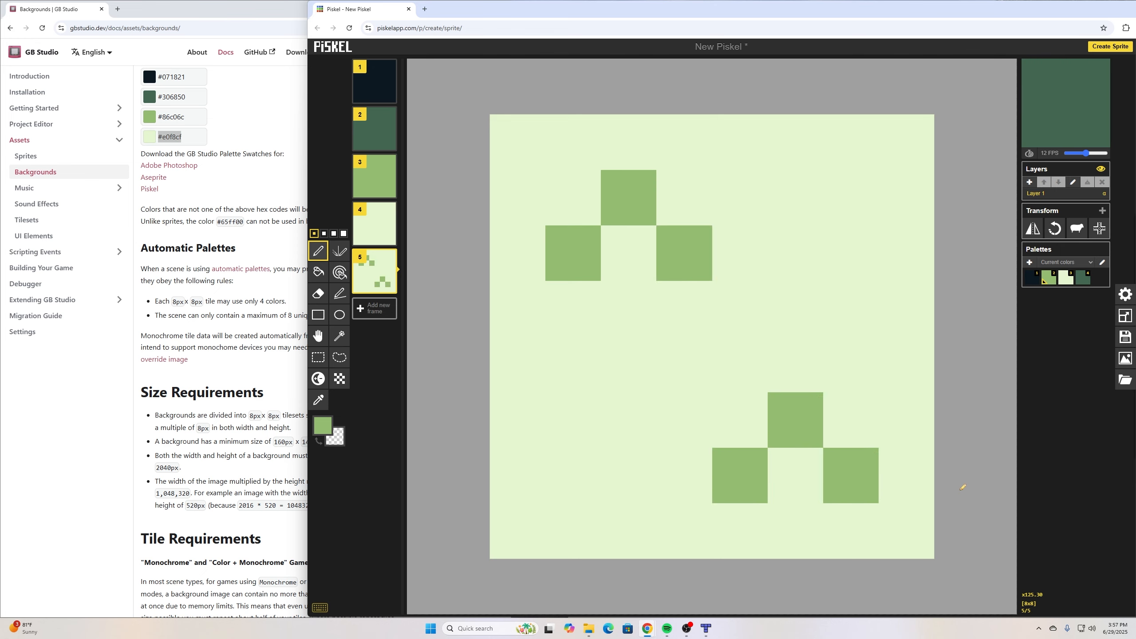
Step: Duplicate plain frame 4 again and draw a four-pixel #86c06c tuft near the middle of the copy
click(388, 238)
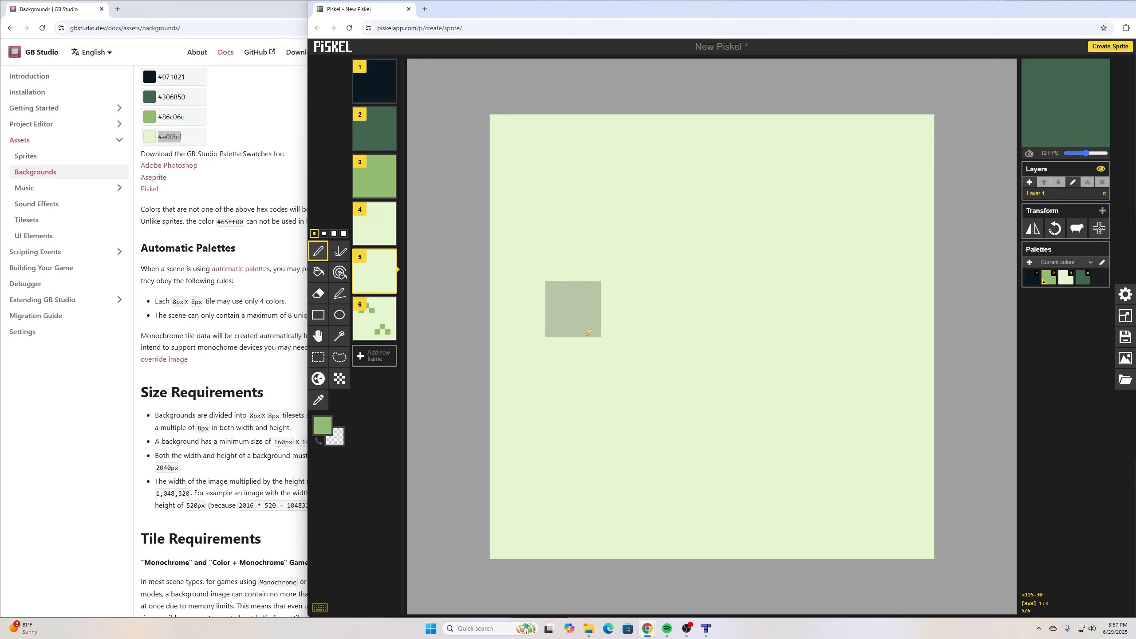
drag(591, 325, 739, 309)
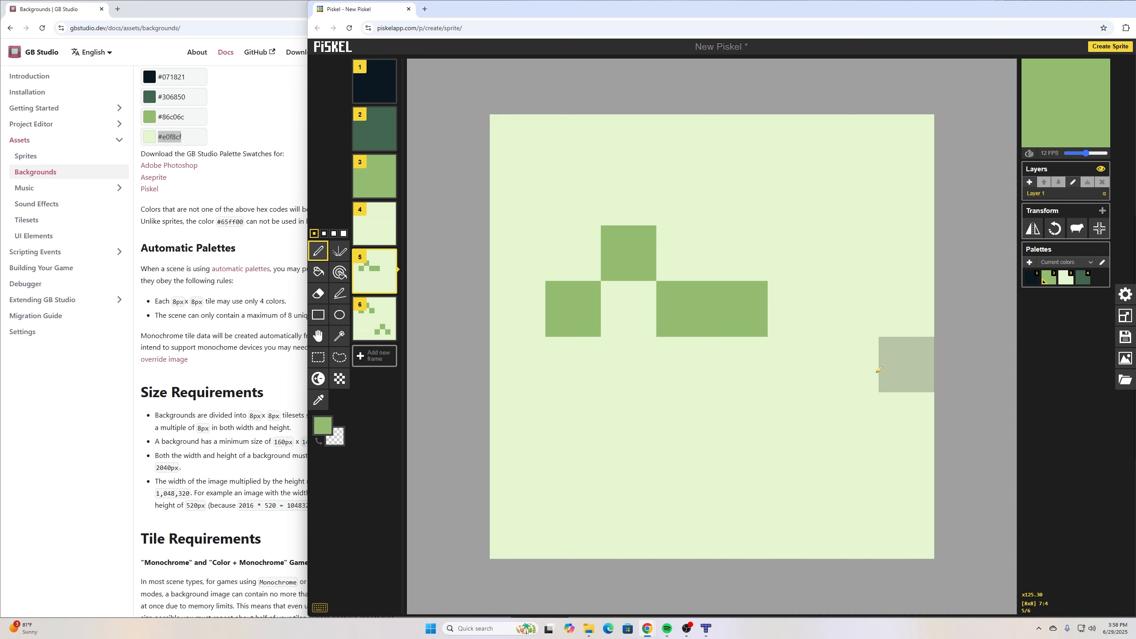
click(373, 315)
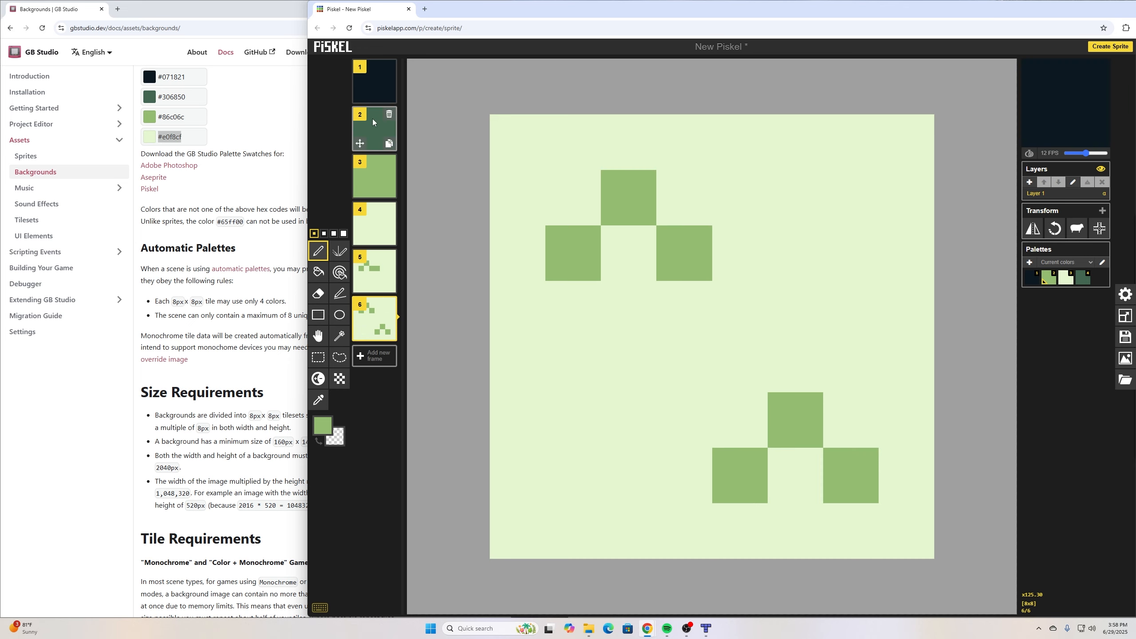
Step: Duplicate the plain #86c06c frame 3 as a new frame directly after it
click(374, 173)
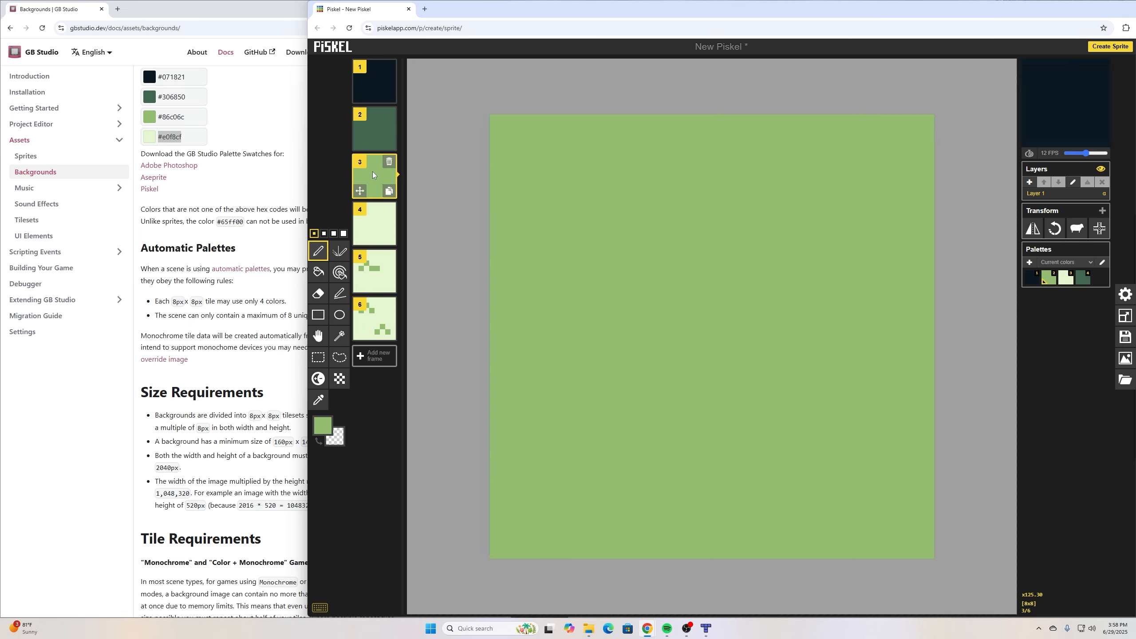
click(389, 192)
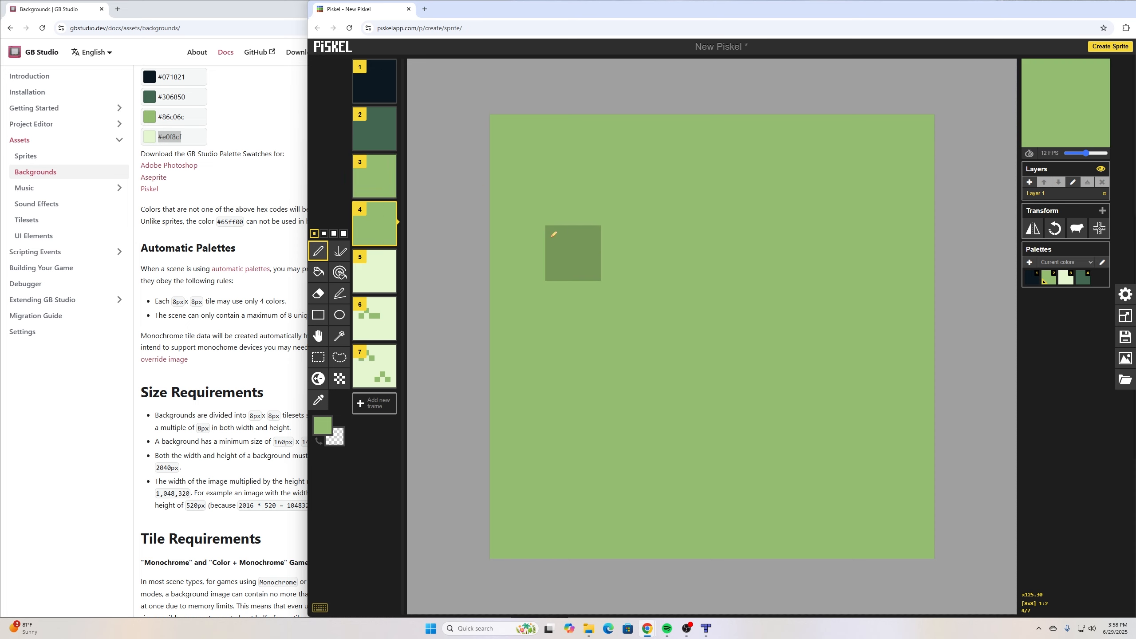
mouse_move(383, 193)
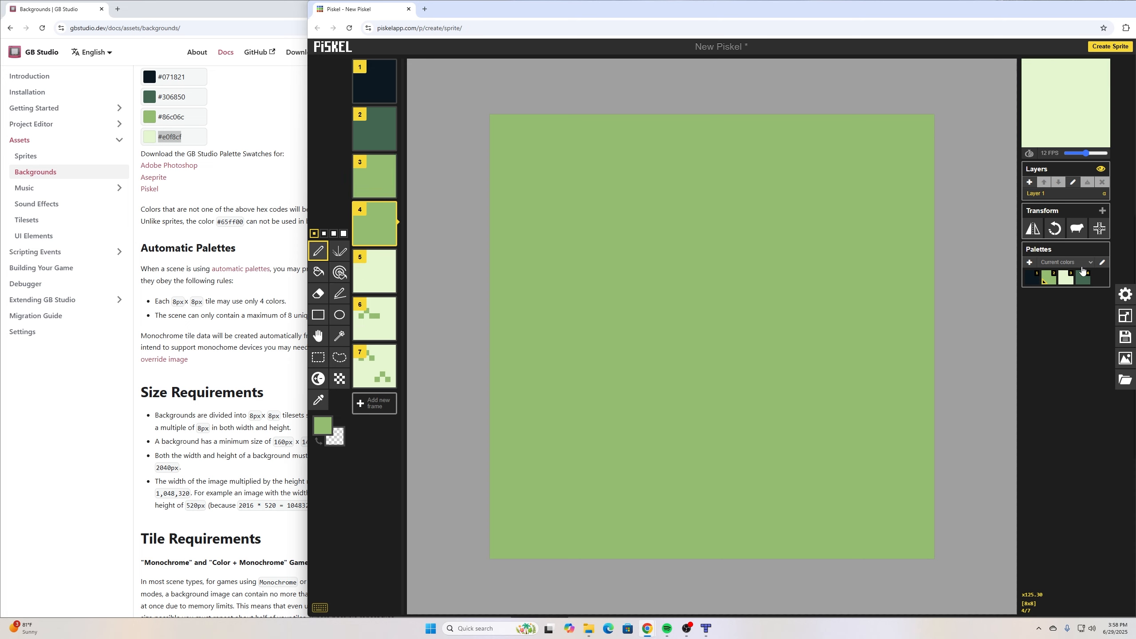
Step: Draw three vertical one-pixel-wide bars, 2, 4 and 3 pixels tall with aligned bases, in #e0f8cf on frame 4
click(1068, 286)
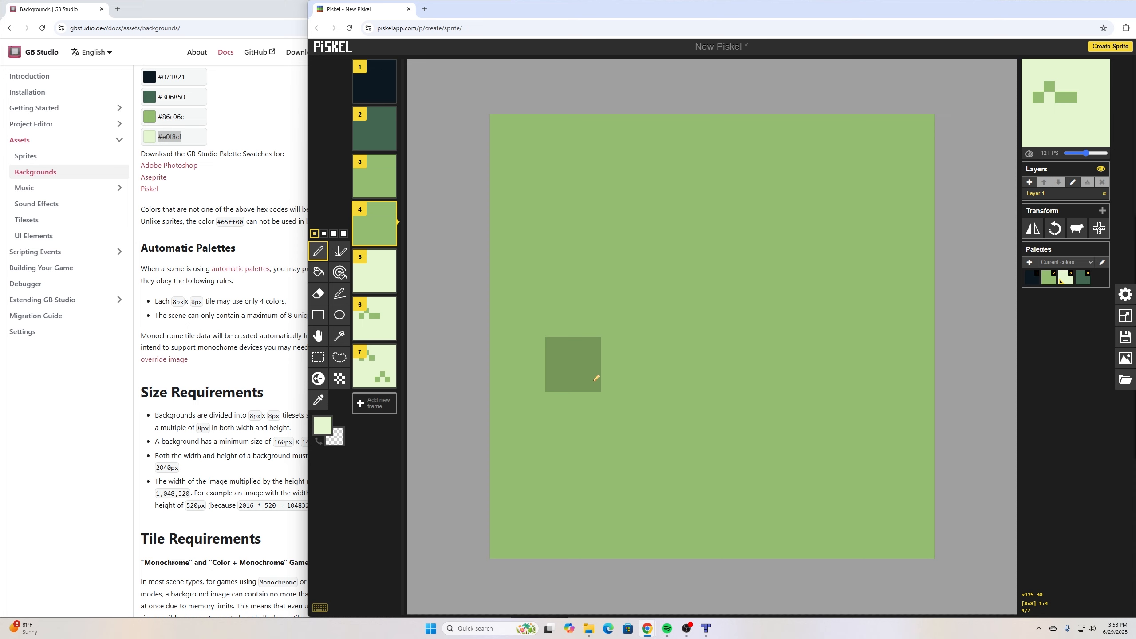
drag(587, 377, 582, 421)
drag(685, 421, 690, 242)
drag(796, 296, 795, 420)
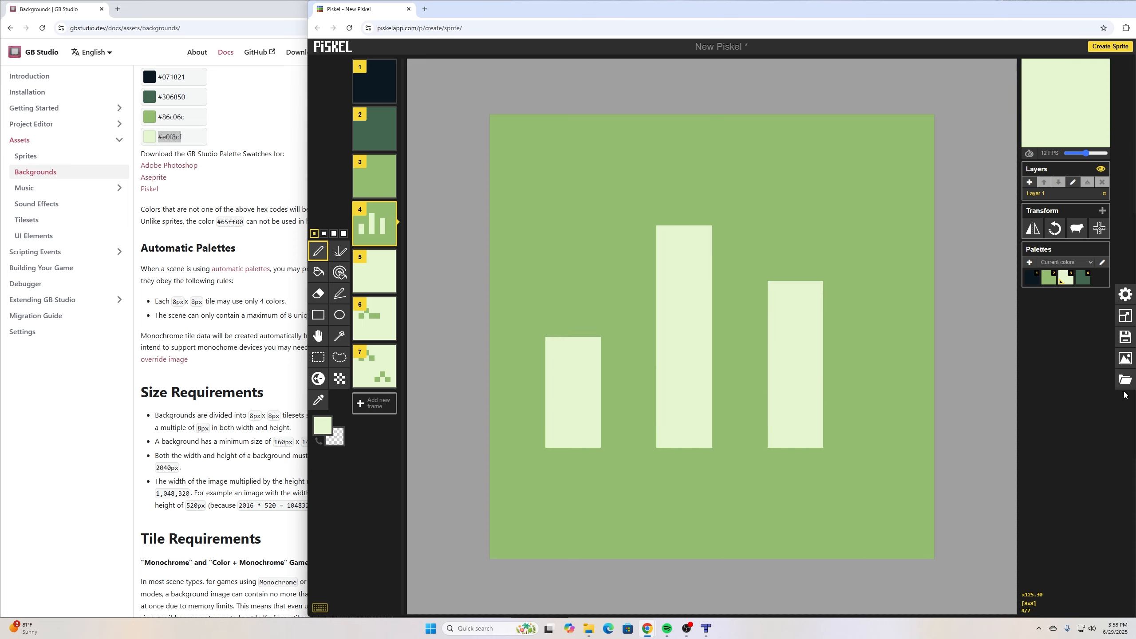
Step: Paint three vertical one-pixel-wide bars, 2, 4 and 3 pixels tall, in #306850 on frame 4, covering the light bars
key(4)
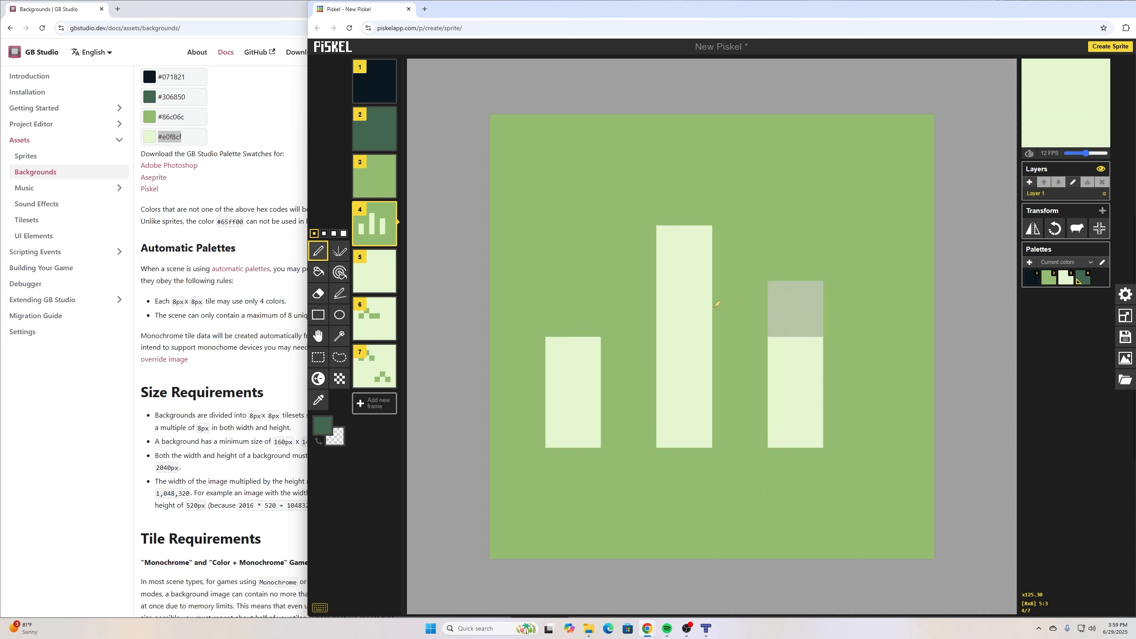
drag(587, 364, 588, 403)
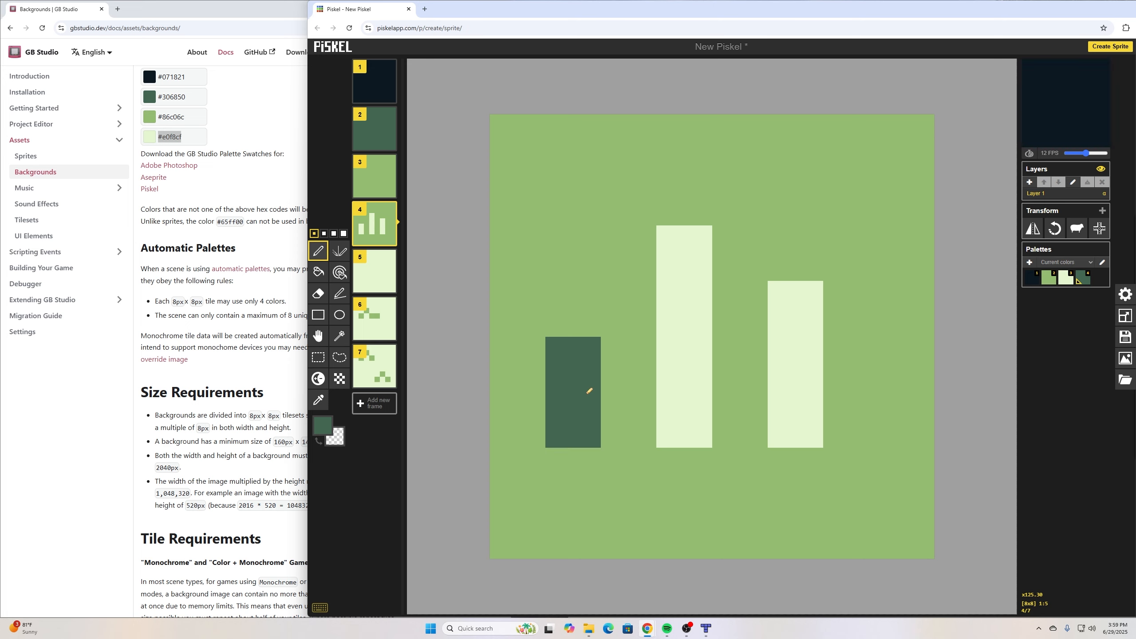
drag(686, 254, 695, 406)
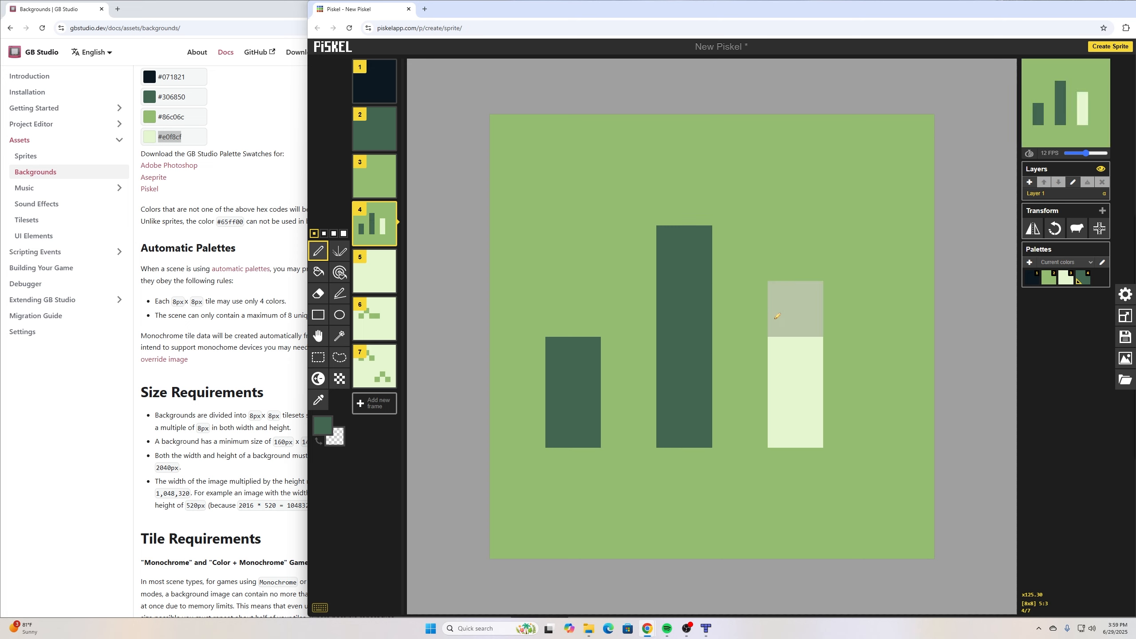
drag(796, 309, 795, 430)
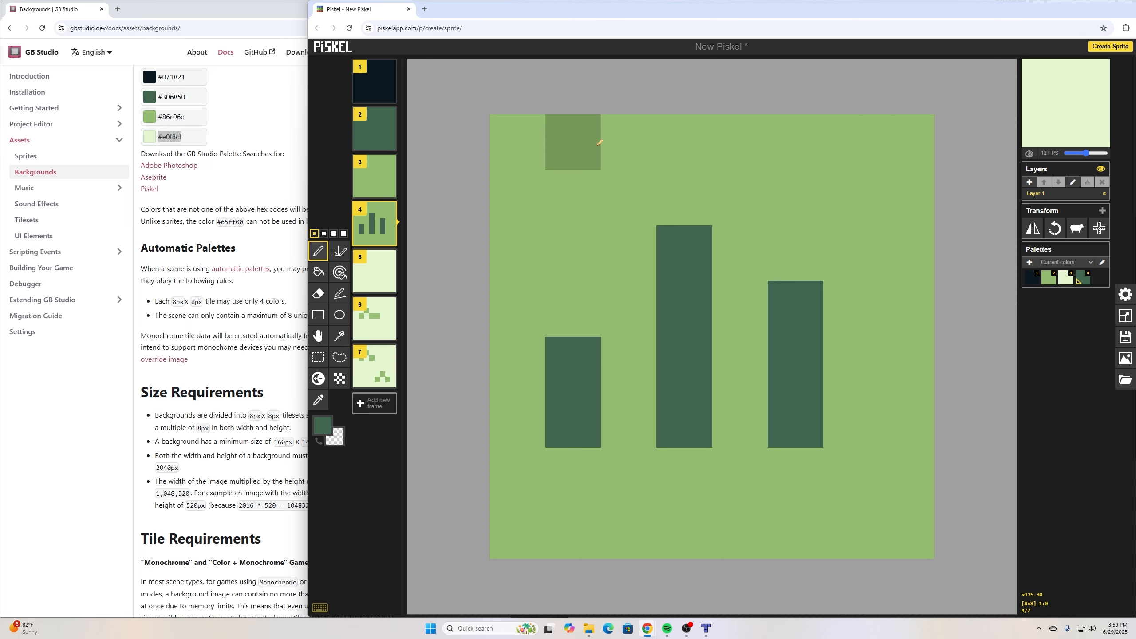
Step: Copy plain frame 3 to position 5 and draw #306850 pixel pairs alternating between rows 2 and 3 across its full width
click(389, 191)
drag(373, 221, 371, 270)
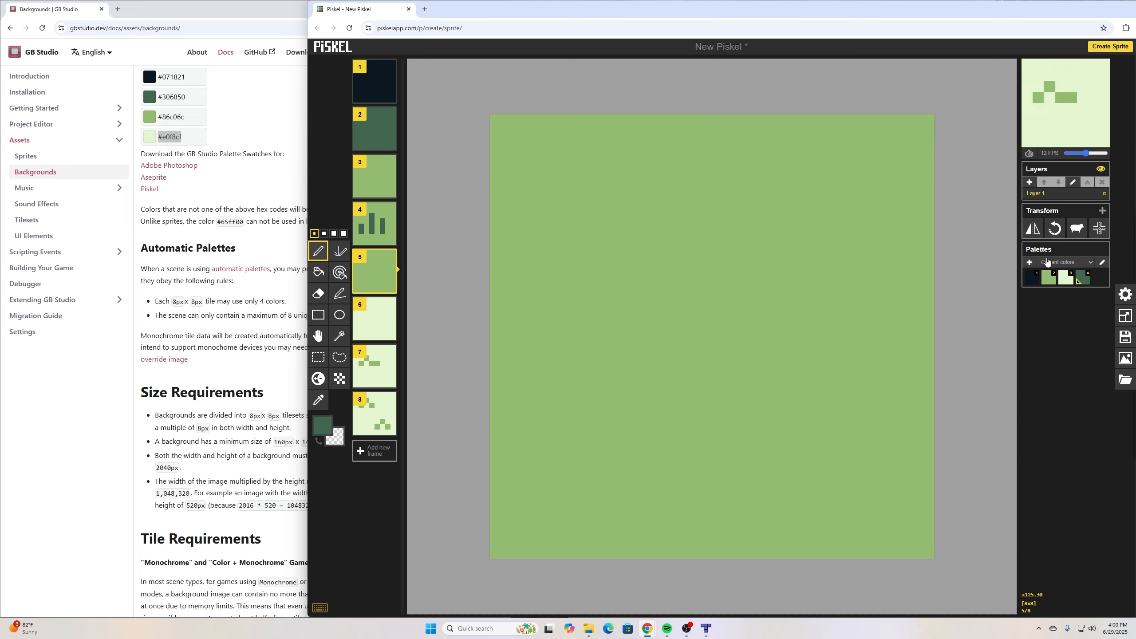
click(536, 180)
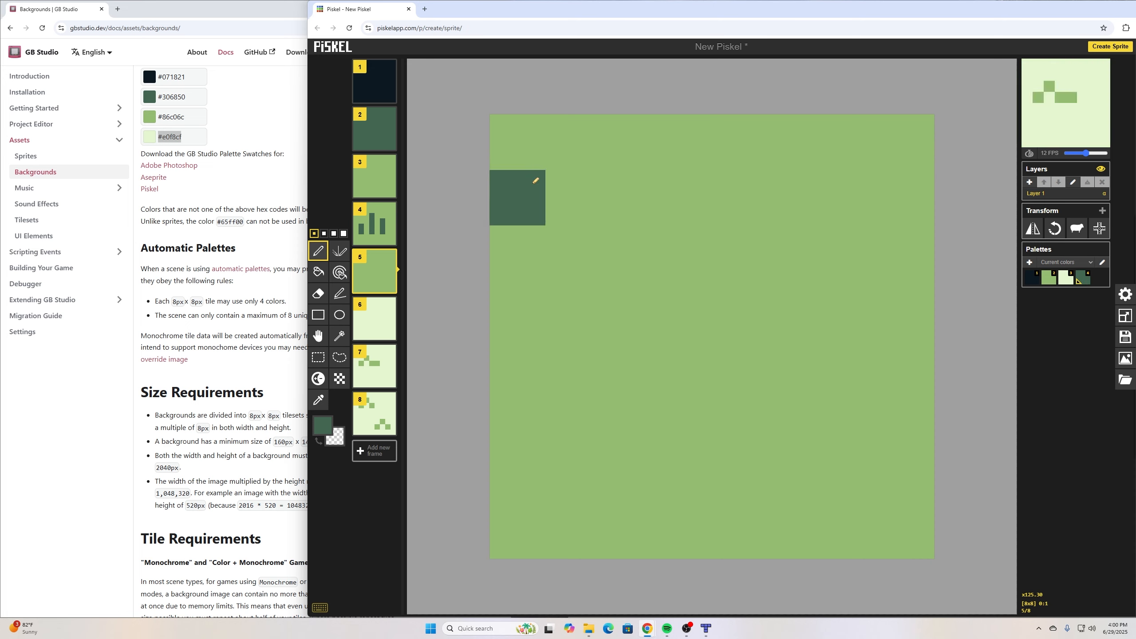
click(573, 197)
click(629, 254)
click(685, 254)
click(740, 198)
click(796, 198)
click(852, 254)
click(907, 254)
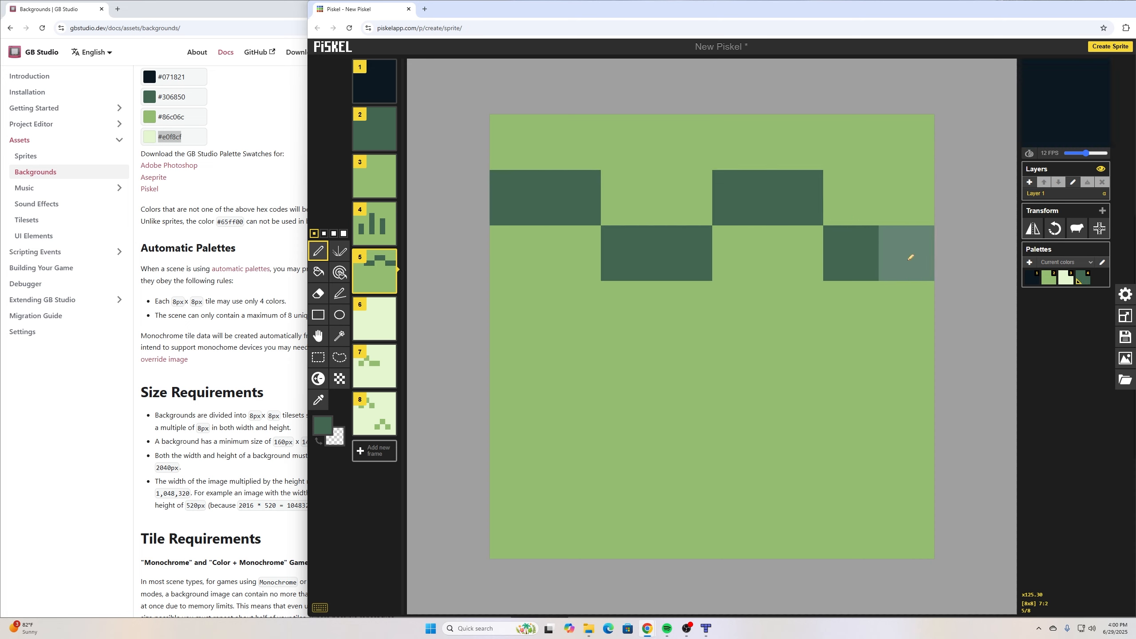
Step: Extend the #306850 zigzag on frame 5 into a solid band through rows 3 and 4, with a matching stepped lower edge in row 5
click(907, 309)
click(851, 309)
click(783, 249)
click(743, 247)
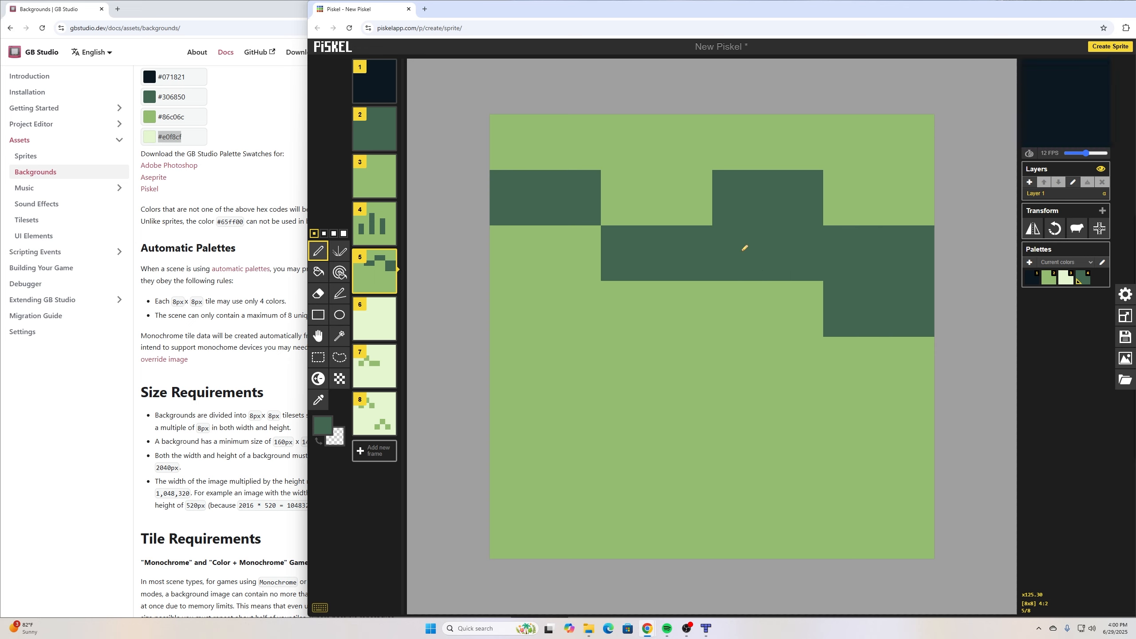
click(671, 304)
click(629, 309)
click(573, 253)
click(527, 245)
mouse_move(528, 245)
mouse_down()
mouse_move(850, 363)
mouse_move(909, 362)
mouse_up()
Step: Fill the area below frame 5's dark band with #e0f8cf and add a four-pixel #86c06c tuft at the canvas's lower edge
click(1068, 278)
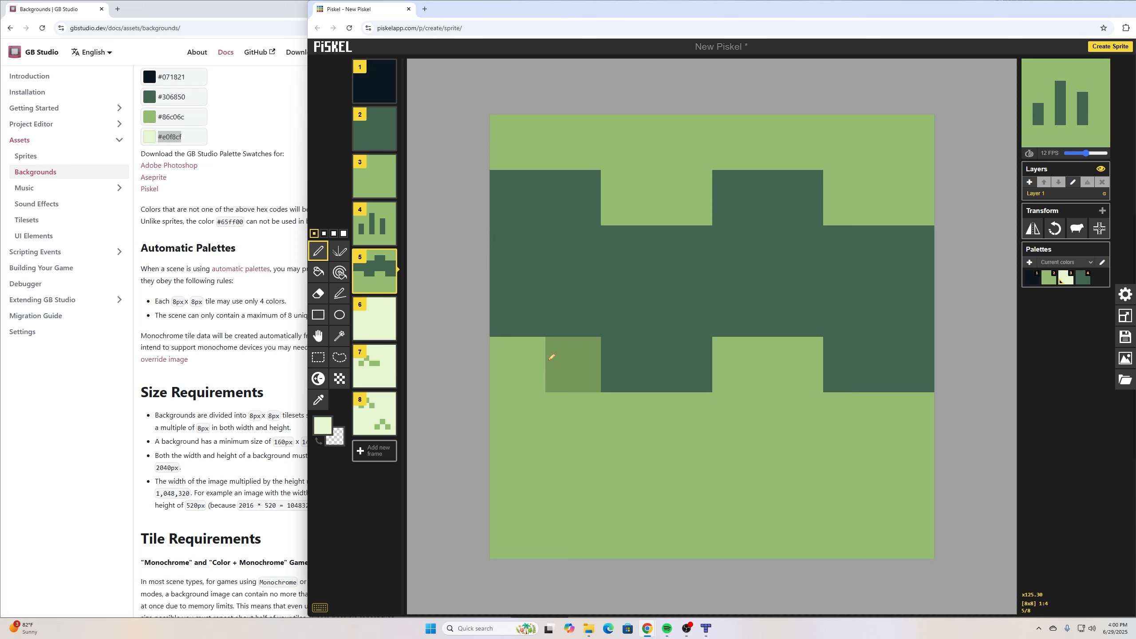
click(519, 364)
click(572, 365)
click(515, 409)
drag(514, 421, 908, 420)
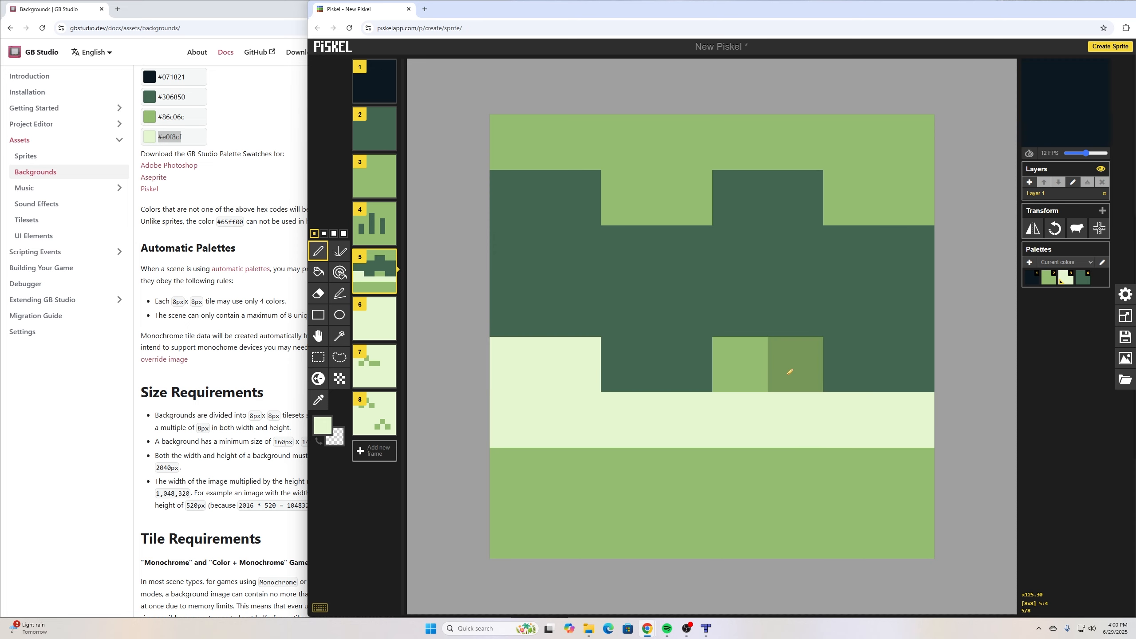
drag(796, 364, 740, 365)
drag(908, 474, 514, 532)
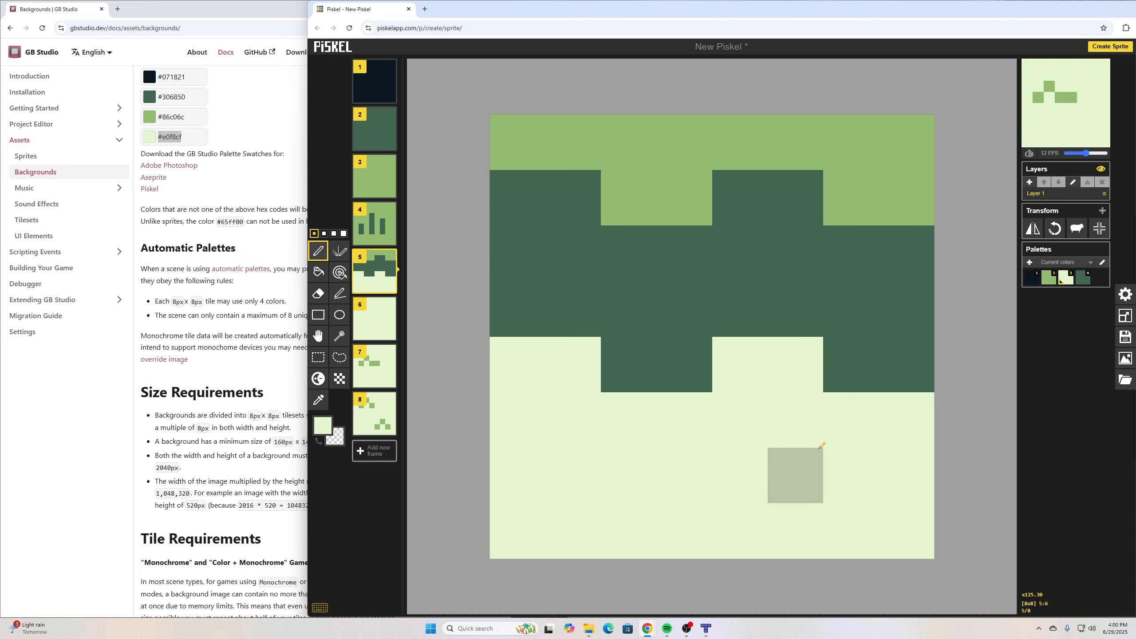
click(1047, 281)
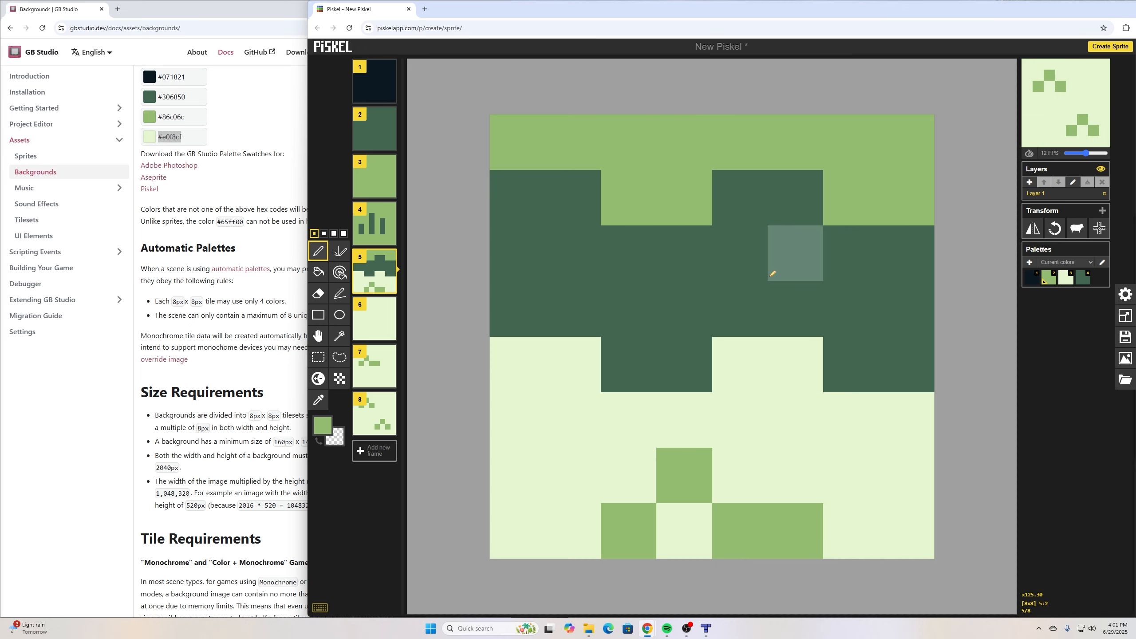
Step: Copy plain frame 3 to position 6 and draw a four-pixel-tall #e0f8cf strip at the lower end of the canvas's right edge
click(386, 192)
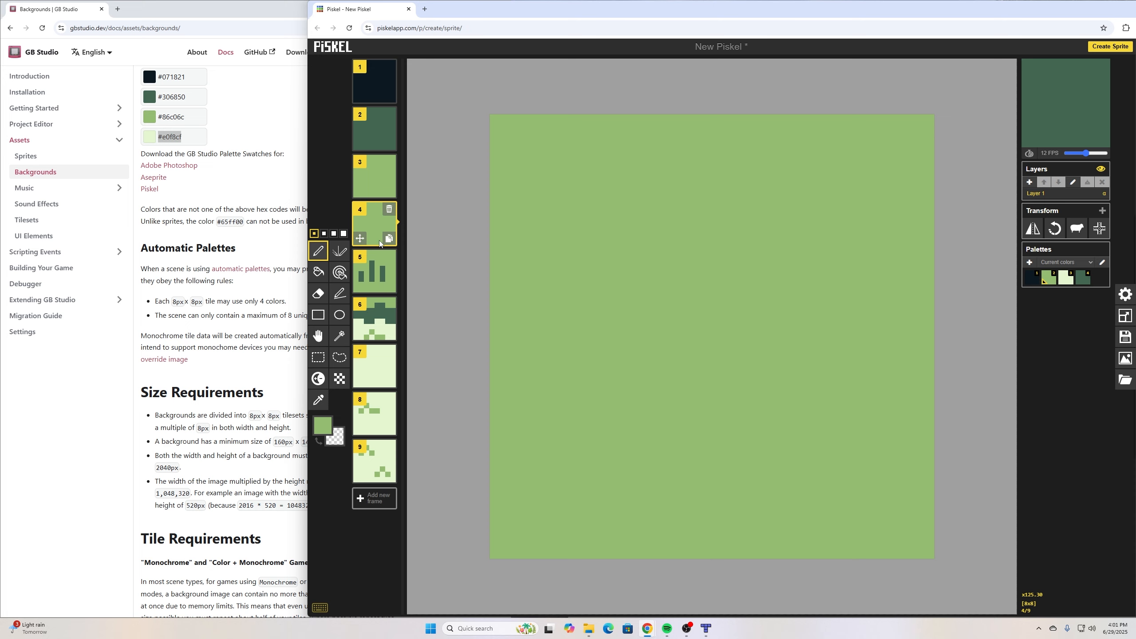
drag(363, 239, 364, 320)
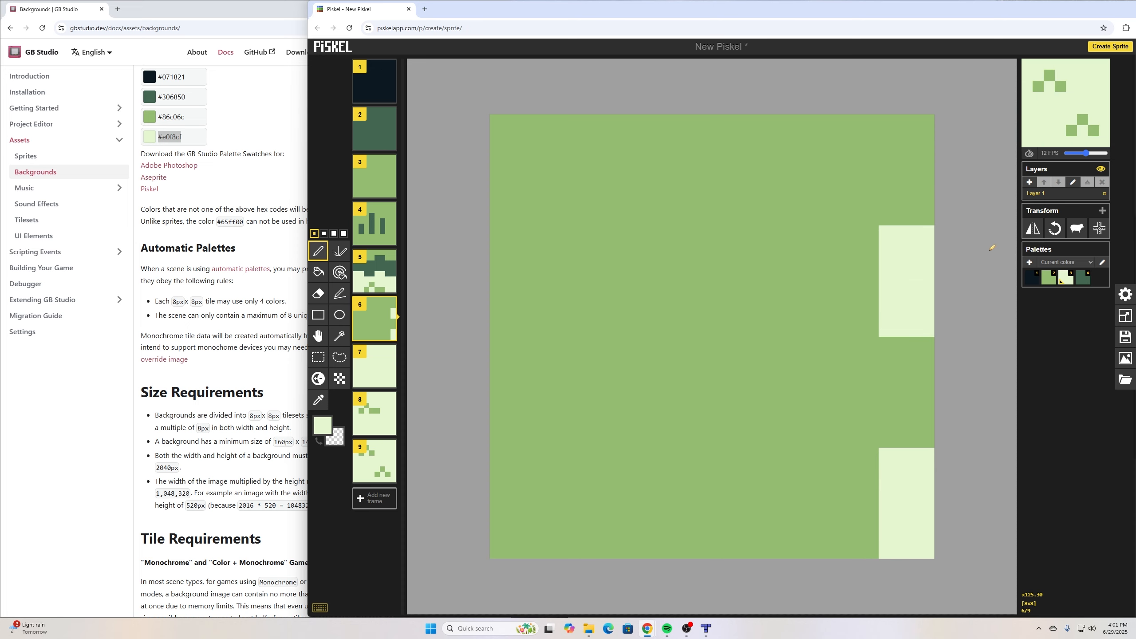
click(1049, 278)
click(906, 309)
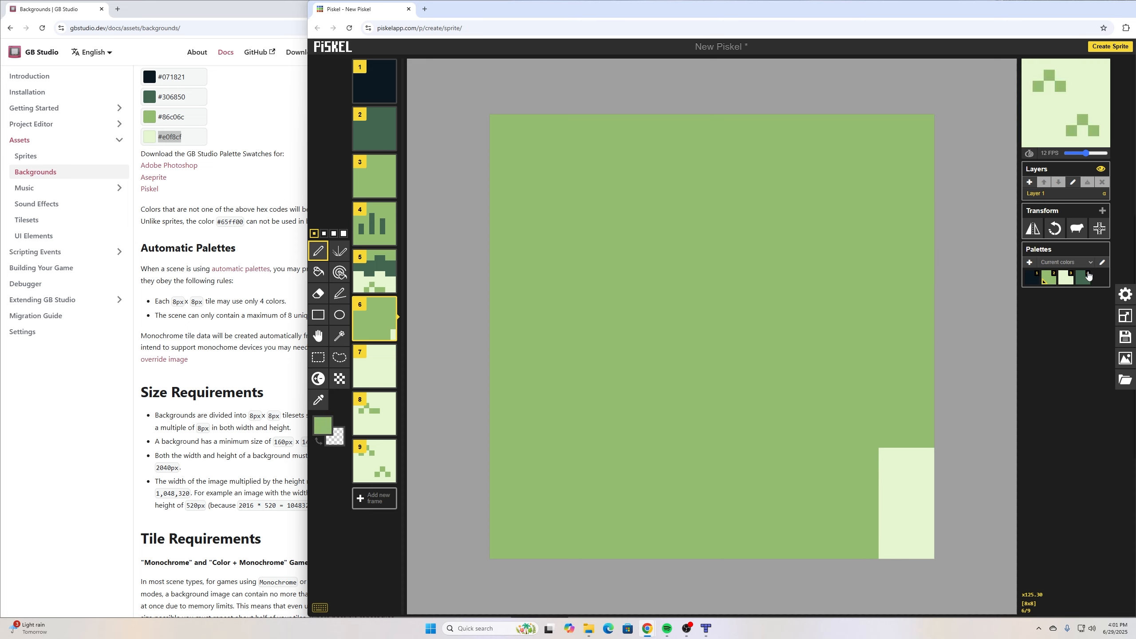
click(1067, 277)
drag(900, 415, 904, 363)
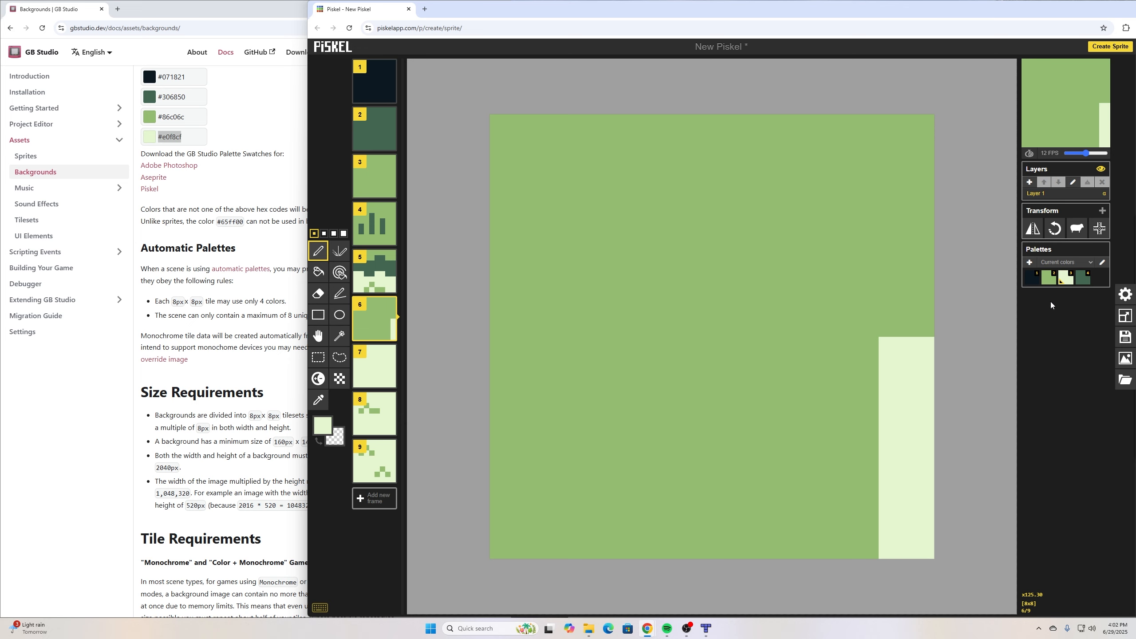
Step: Recolor the upper two pixels of frame 6's light strip with #306850 and compare the tile with frame 5
click(1086, 278)
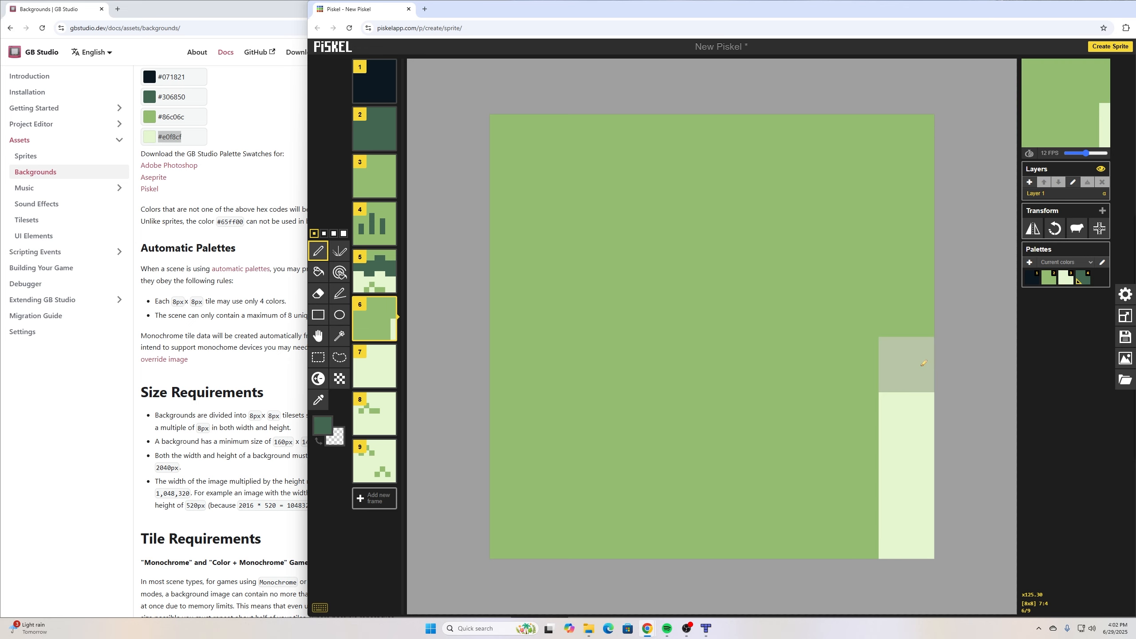
click(906, 364)
click(907, 421)
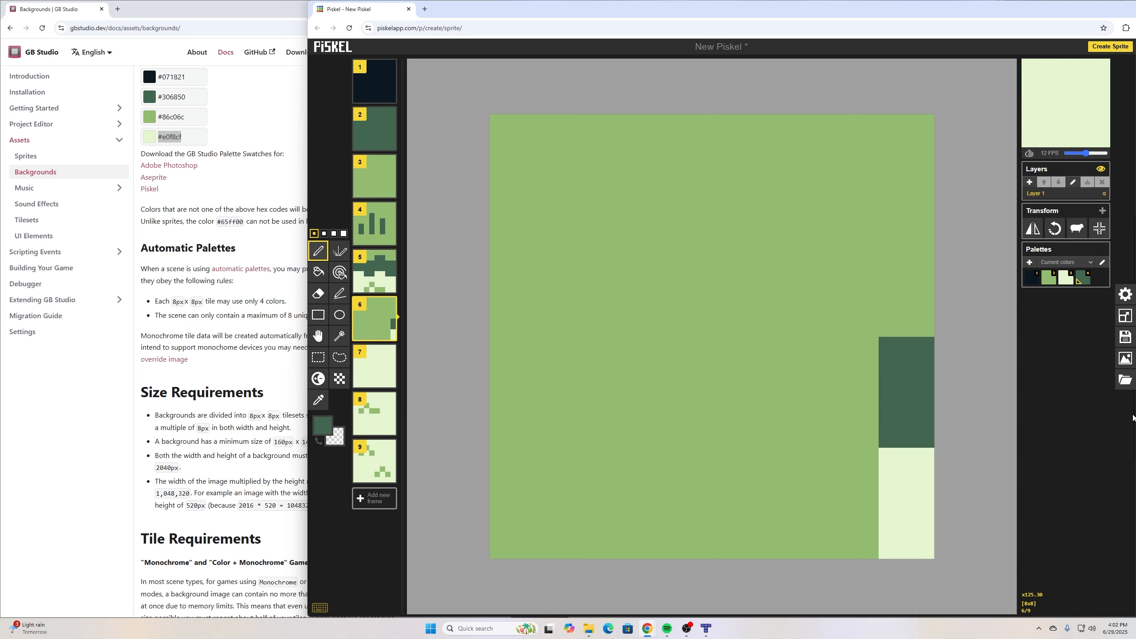
click(375, 279)
click(380, 317)
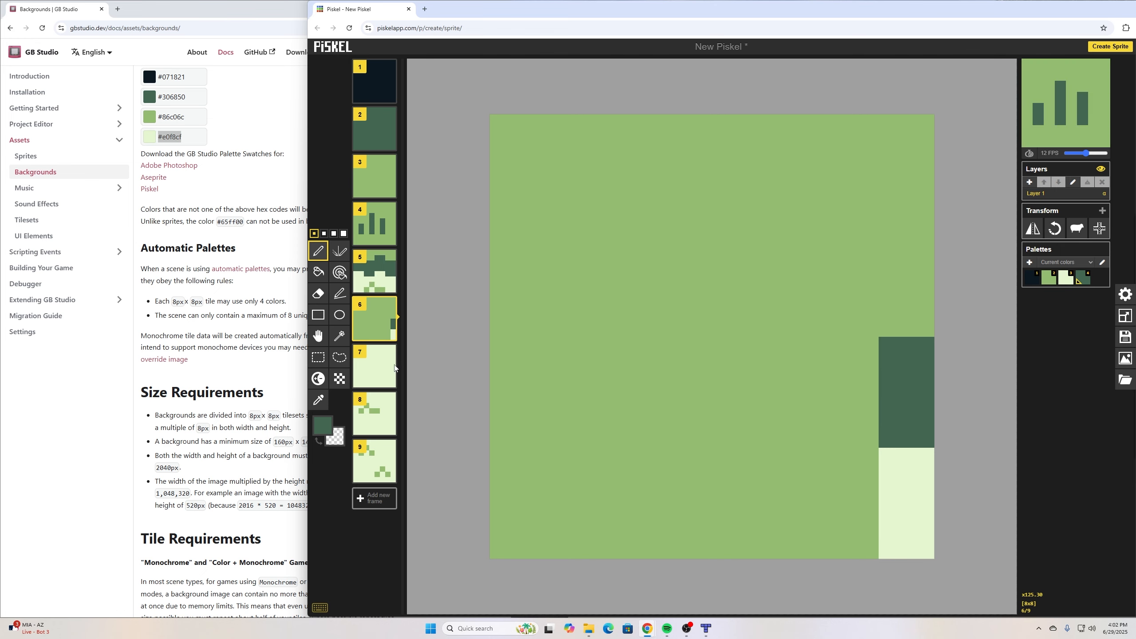
Step: Copy plain frame 3 to position 7 and draw two #e0f8cf two-pixel segments along the canvas's top edge, in columns 3–4 and 7–8
mouse_move(389, 219)
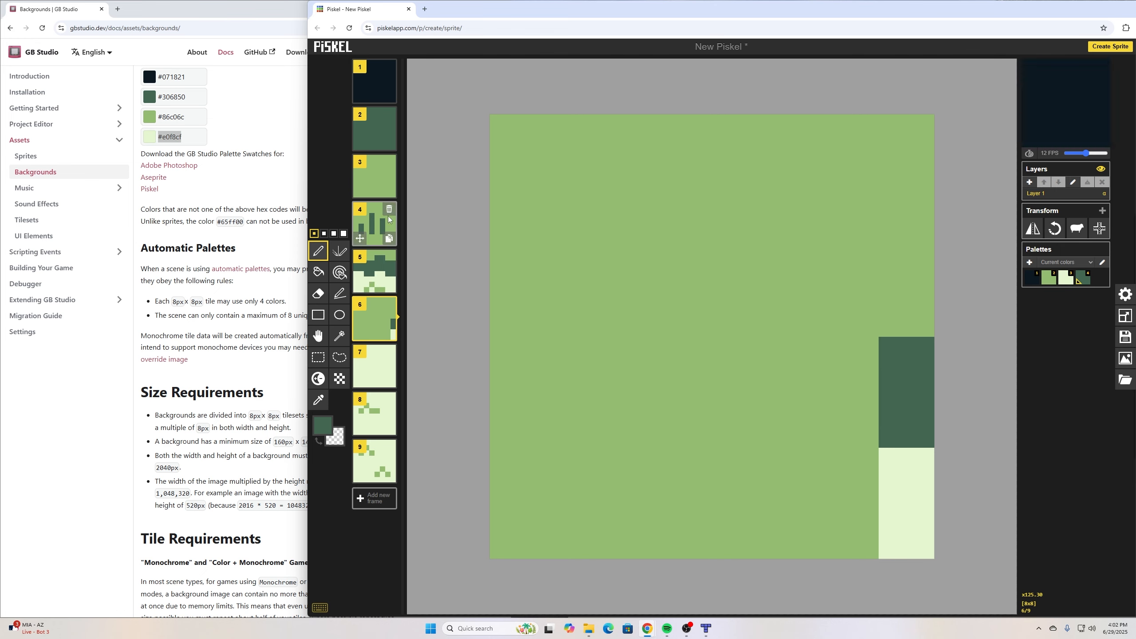
click(389, 192)
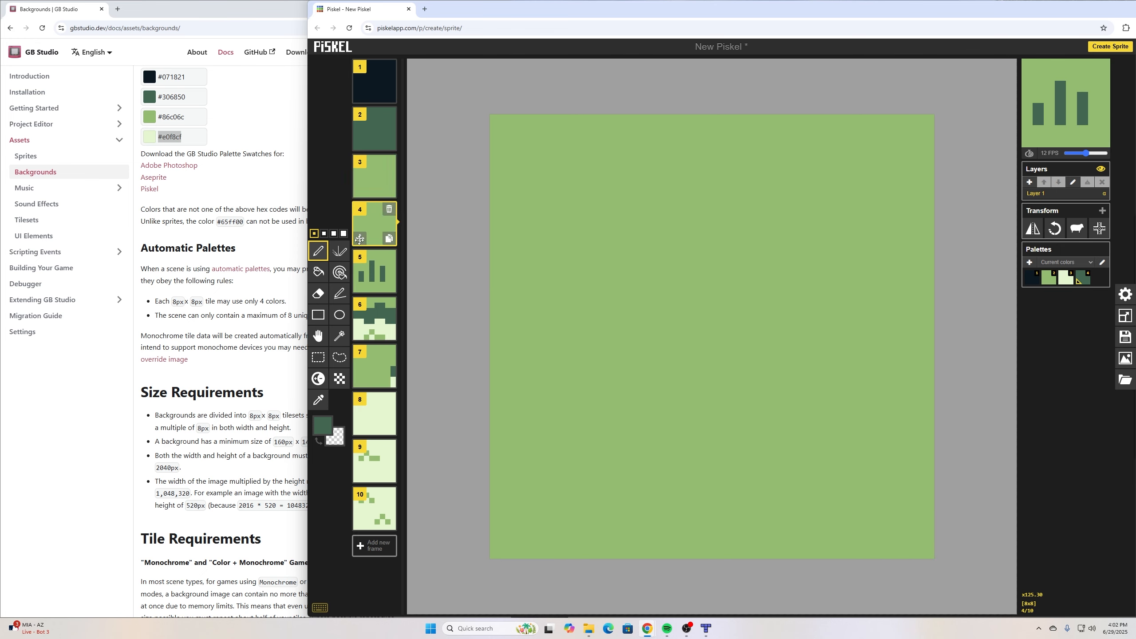
drag(359, 239, 363, 381)
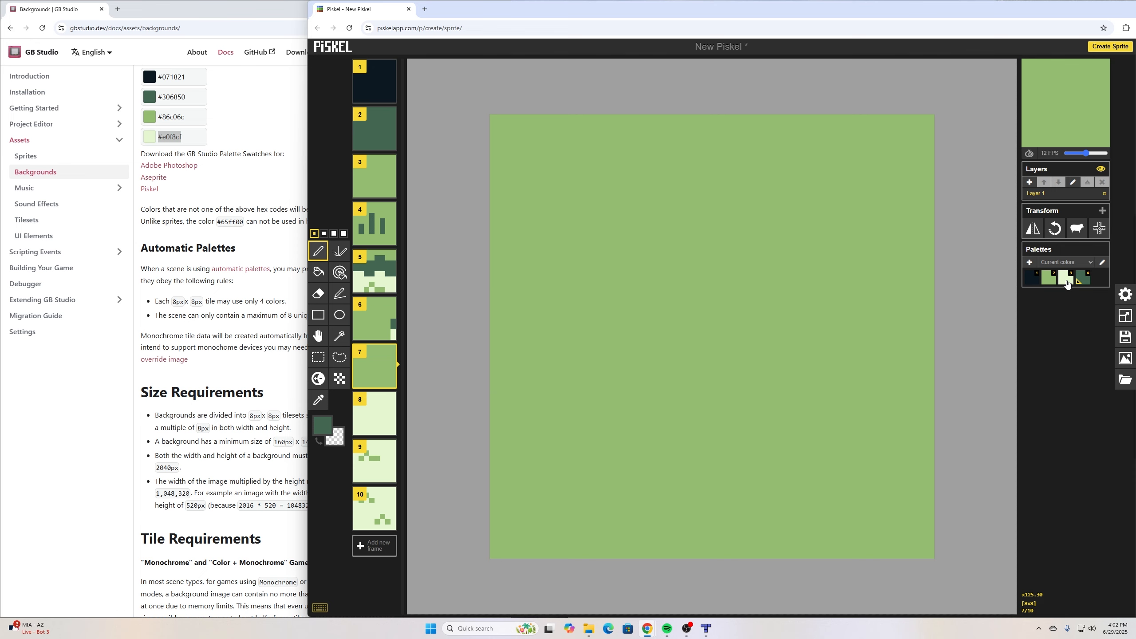
click(1067, 281)
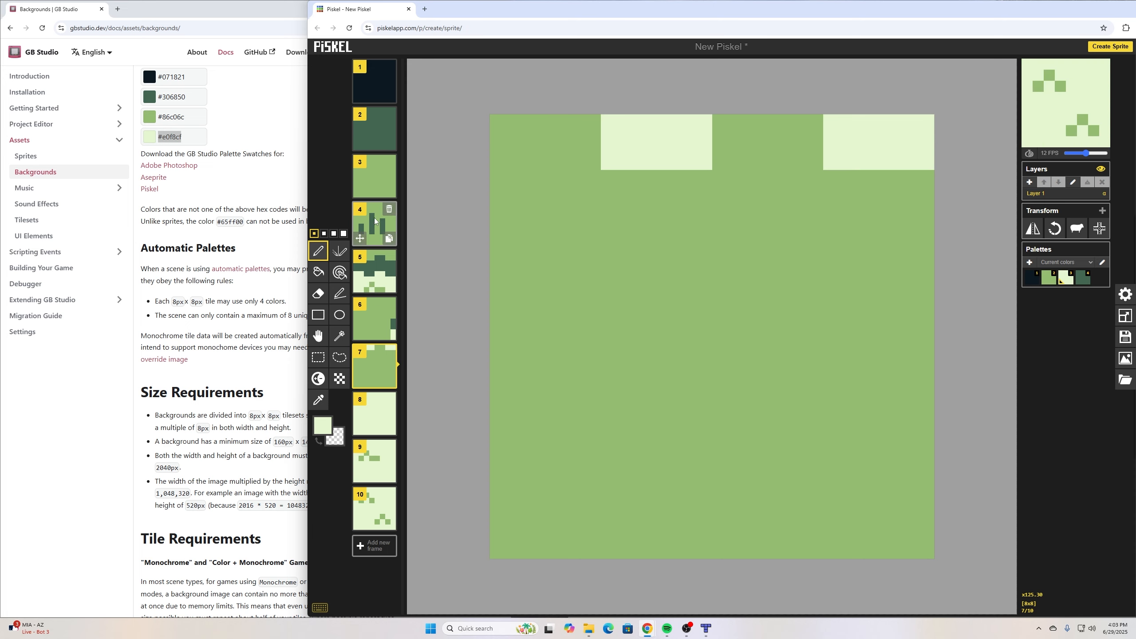
Step: Review the finished tiles one by one from frame 4 through frame 10
click(388, 221)
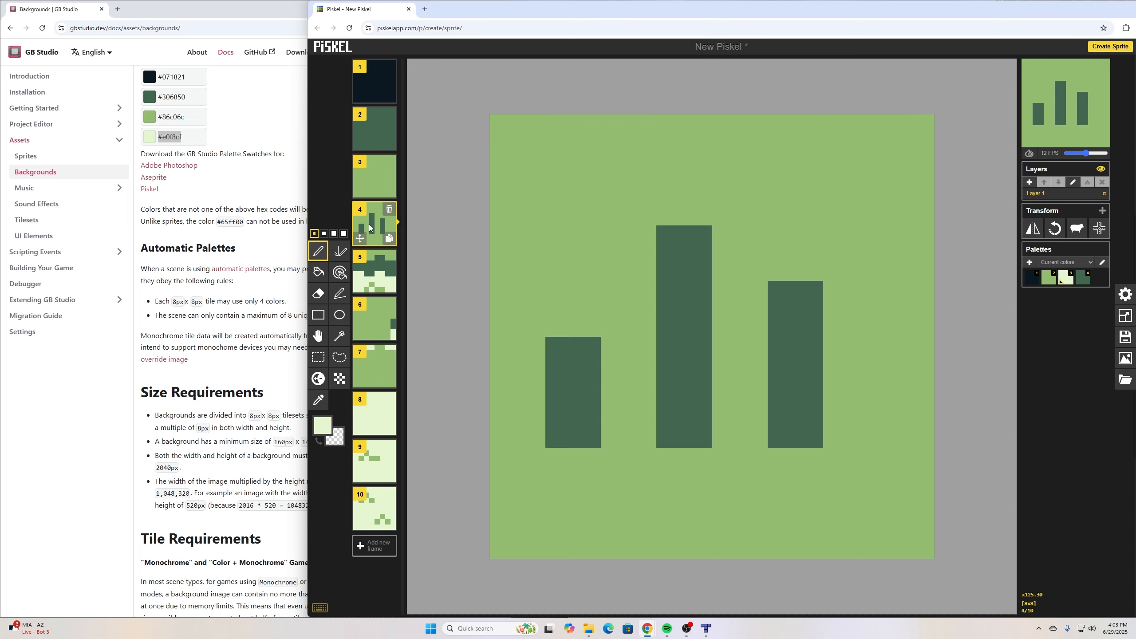
click(372, 275)
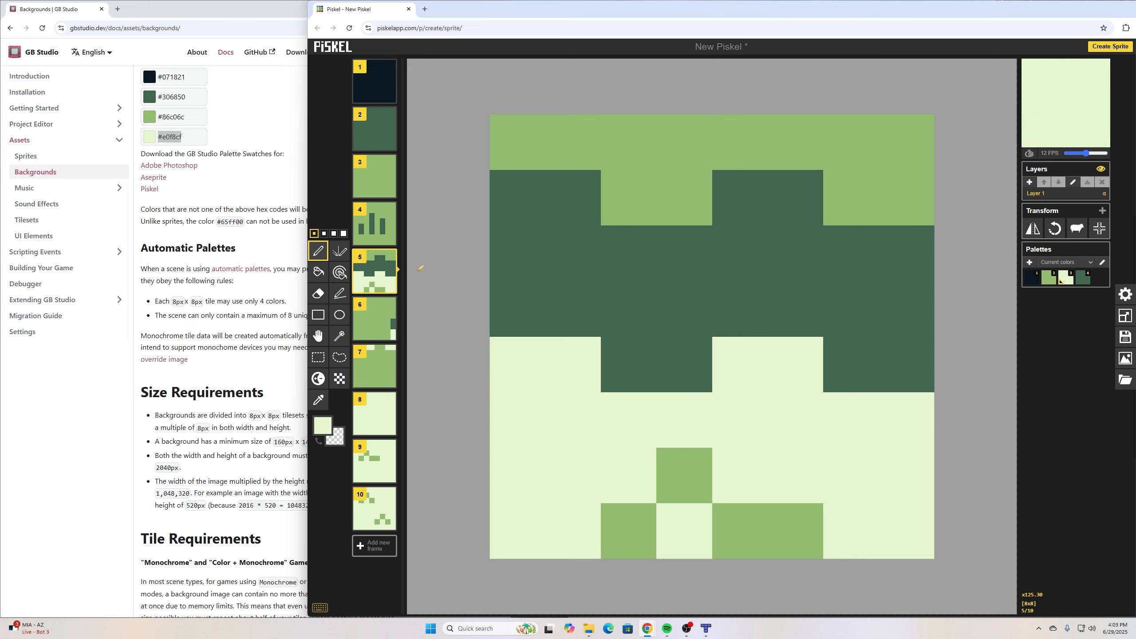
click(378, 312)
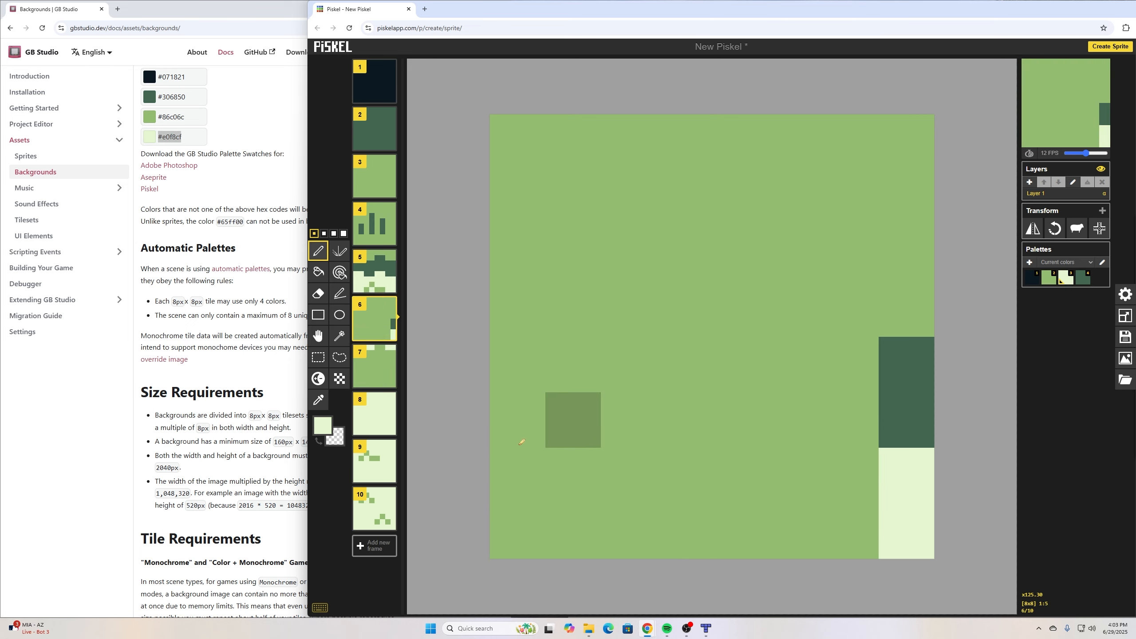
click(375, 364)
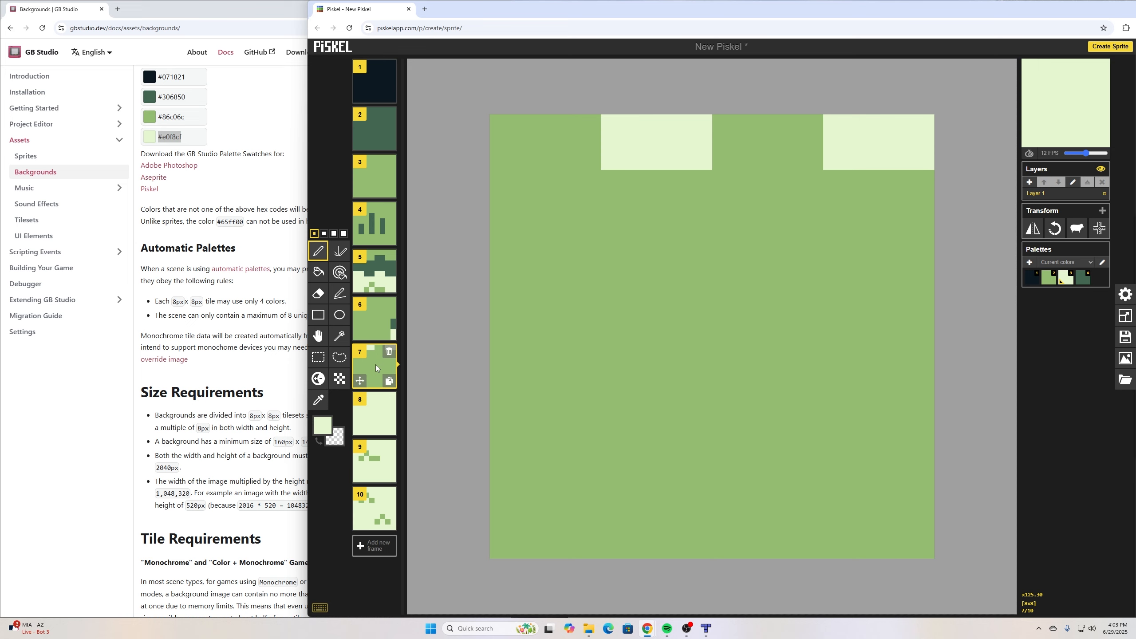
click(373, 427)
click(370, 454)
click(376, 508)
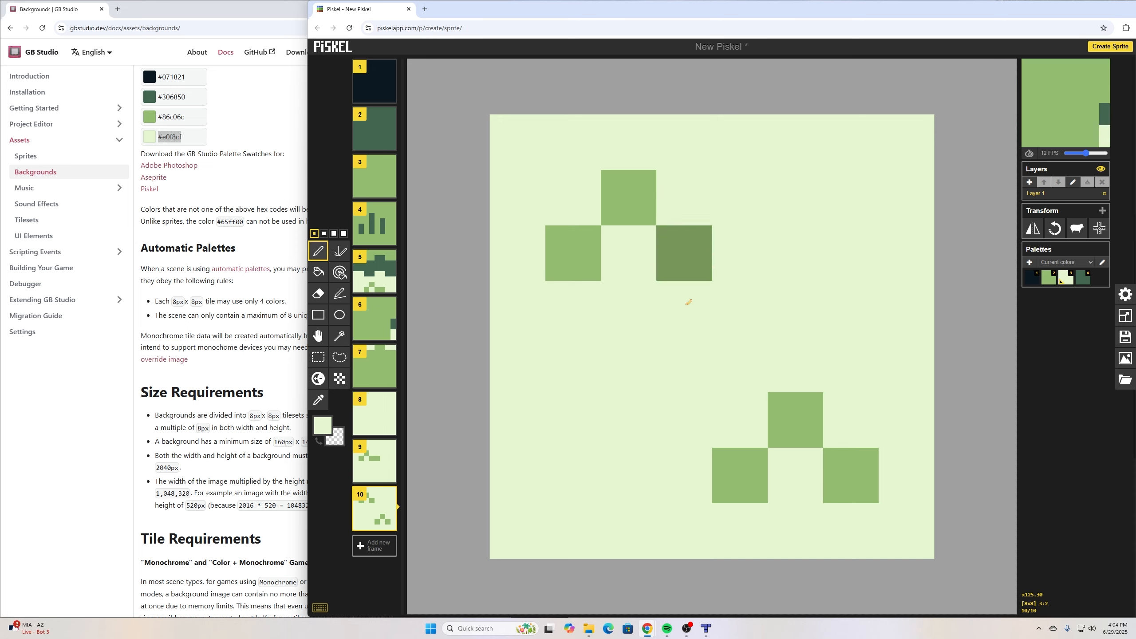
mouse_move(373, 497)
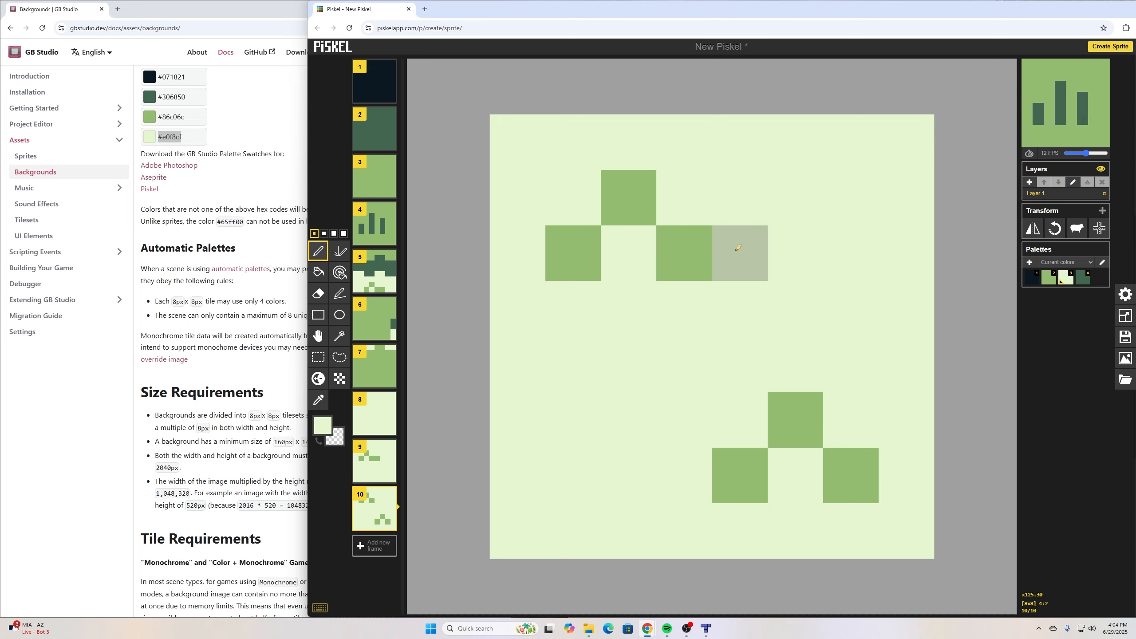
mouse_move(374, 420)
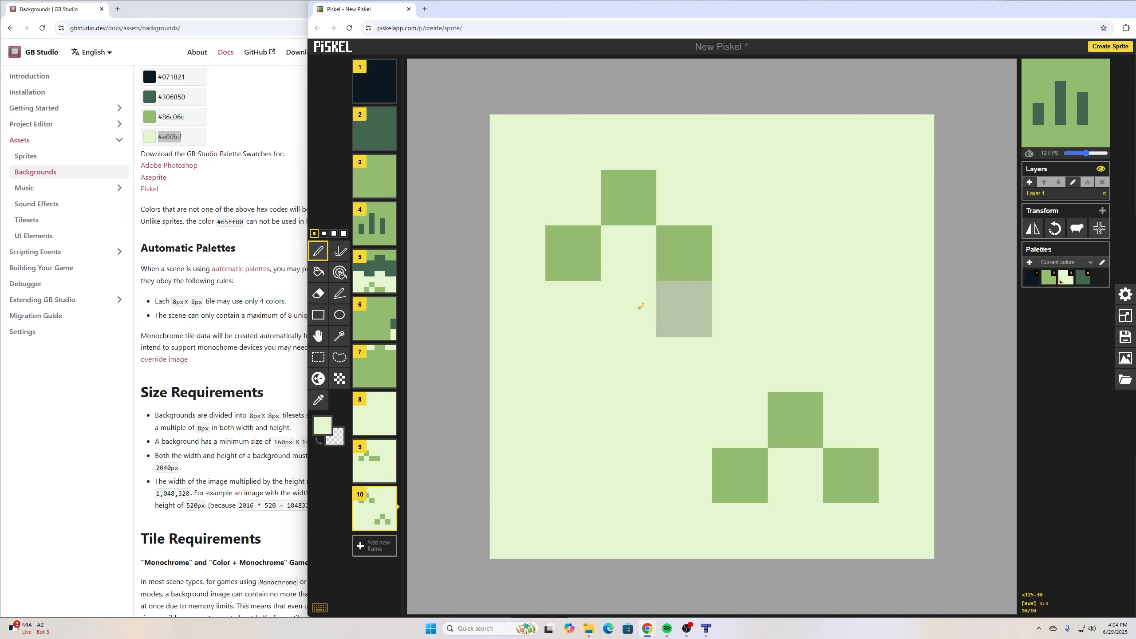
Step: Duplicate frame 9 and draw #86c06c pixels in the copy: row 6 in columns 4, 5 and 7, and row 7 in column 6
mouse_move(386, 521)
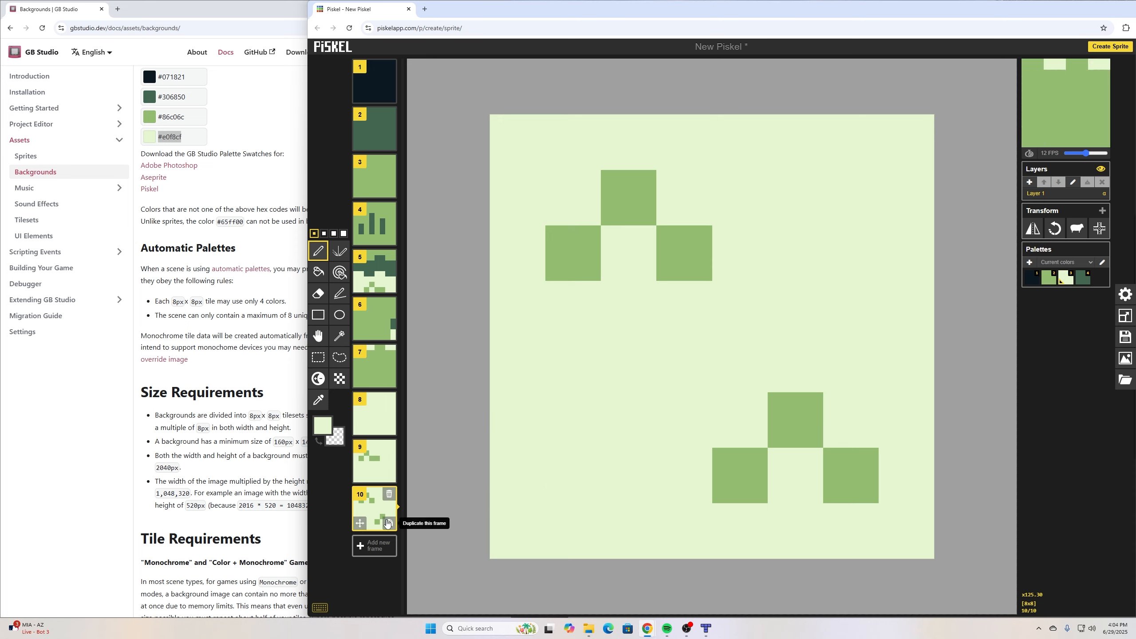
click(389, 477)
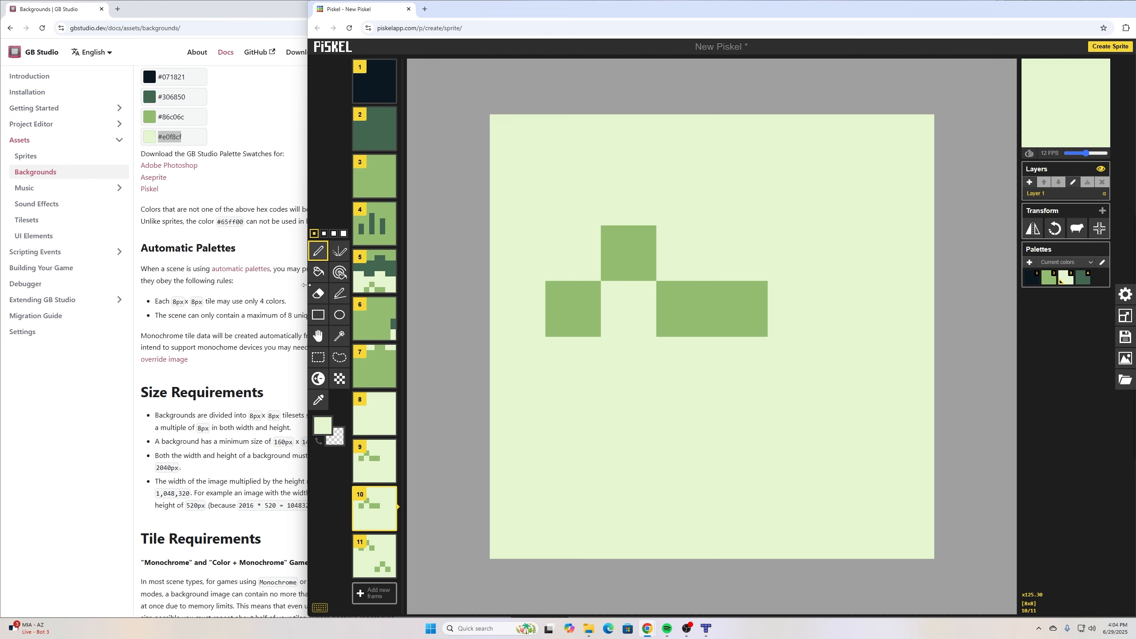
click(1047, 278)
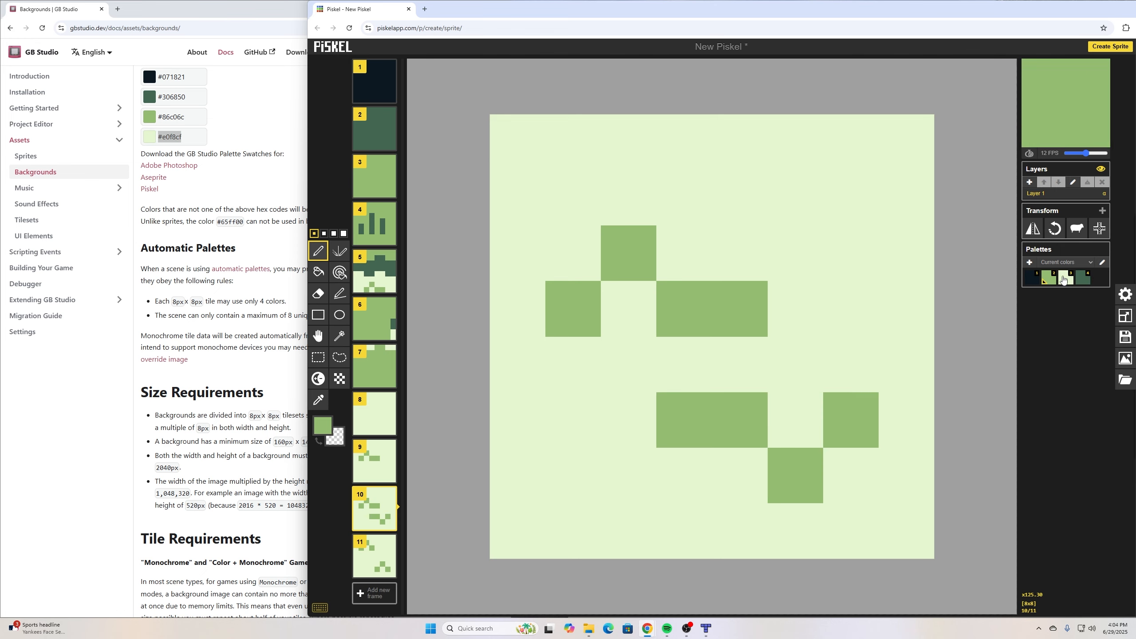
Step: Cover frame 10's upper cluster with #e0f8cf and draw a new #86c06c one: row 1 in columns 1, 2 and 4, row 2 in column 3
click(1066, 280)
mouse_move(738, 309)
mouse_down()
mouse_move(639, 300)
mouse_move(621, 254)
mouse_up()
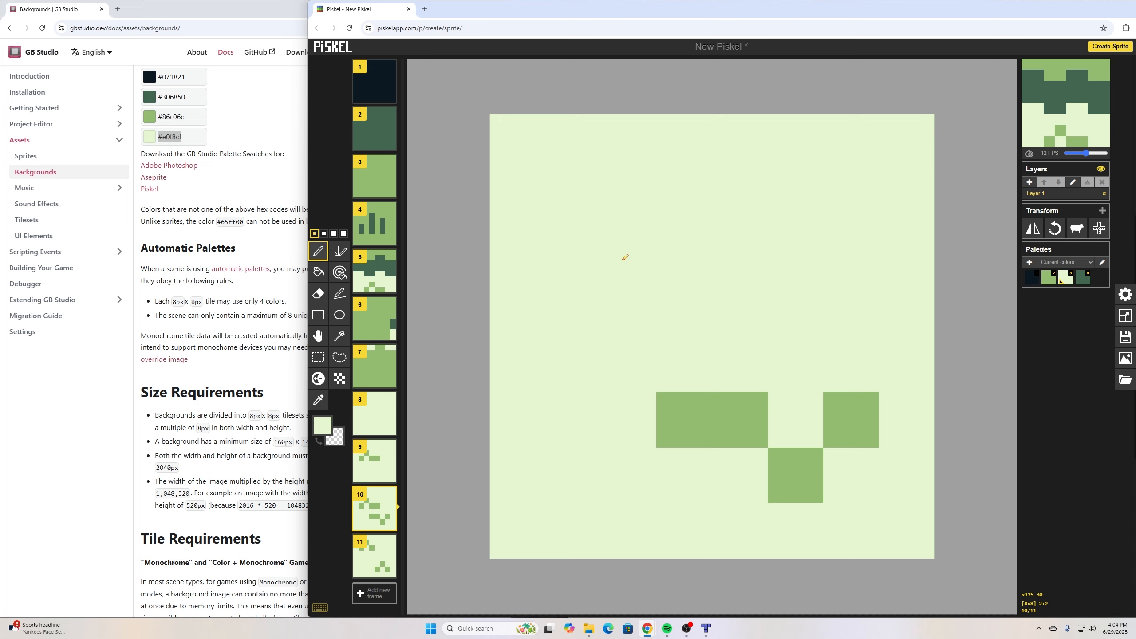
click(1049, 278)
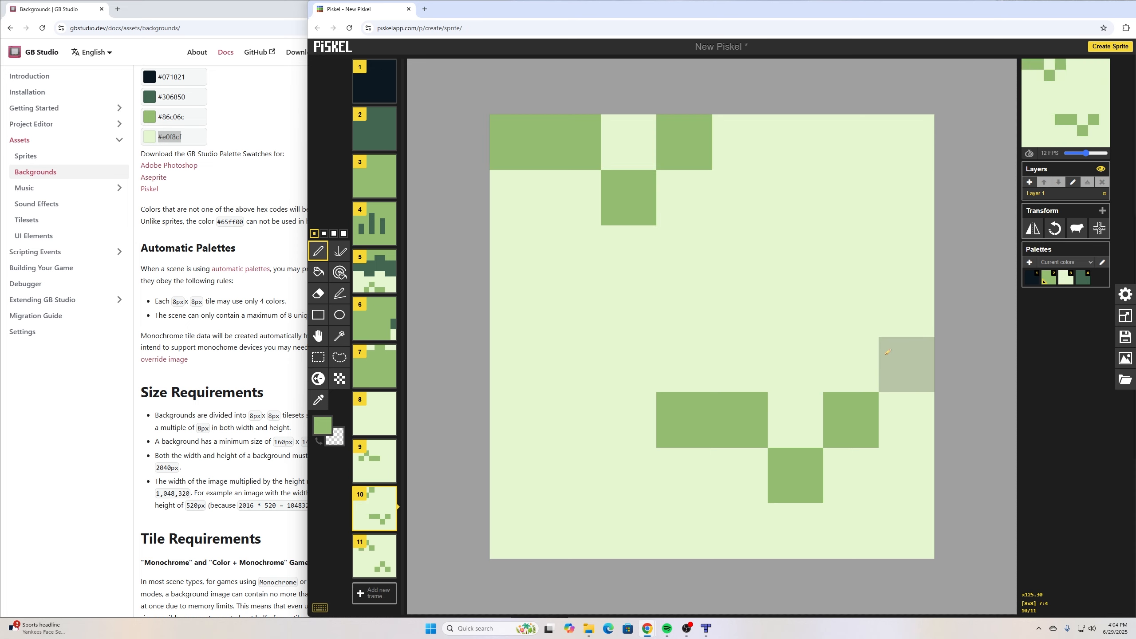
Step: Duplicate frame 11 and draw a #86c06c V in the copy: row 4 in columns 4 and 6, and row 5 in column 5
click(371, 558)
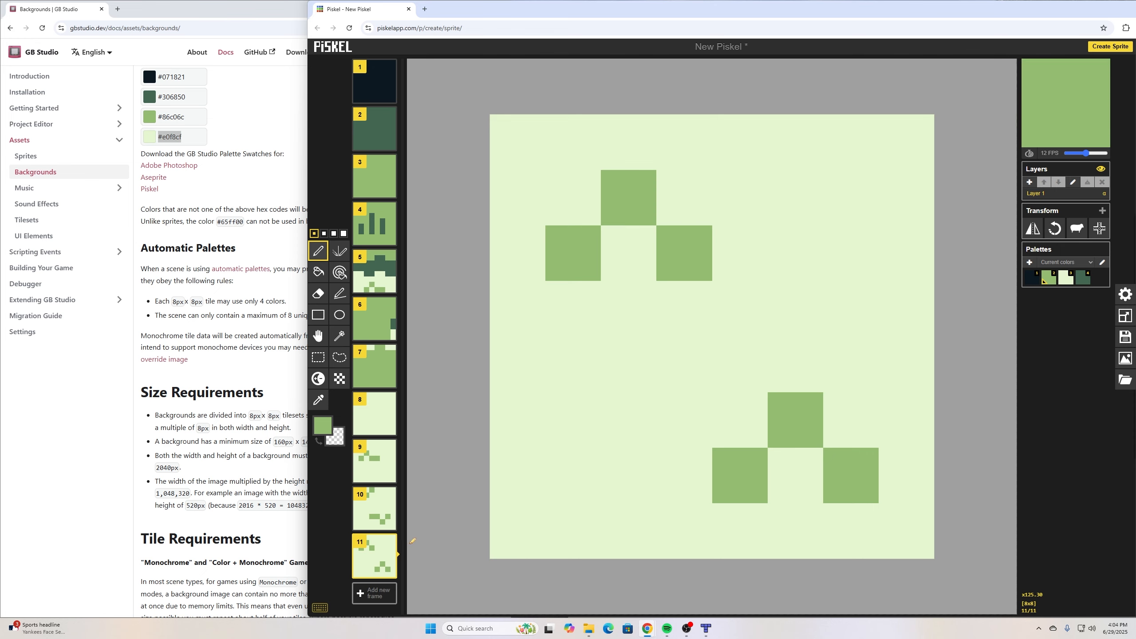
click(389, 571)
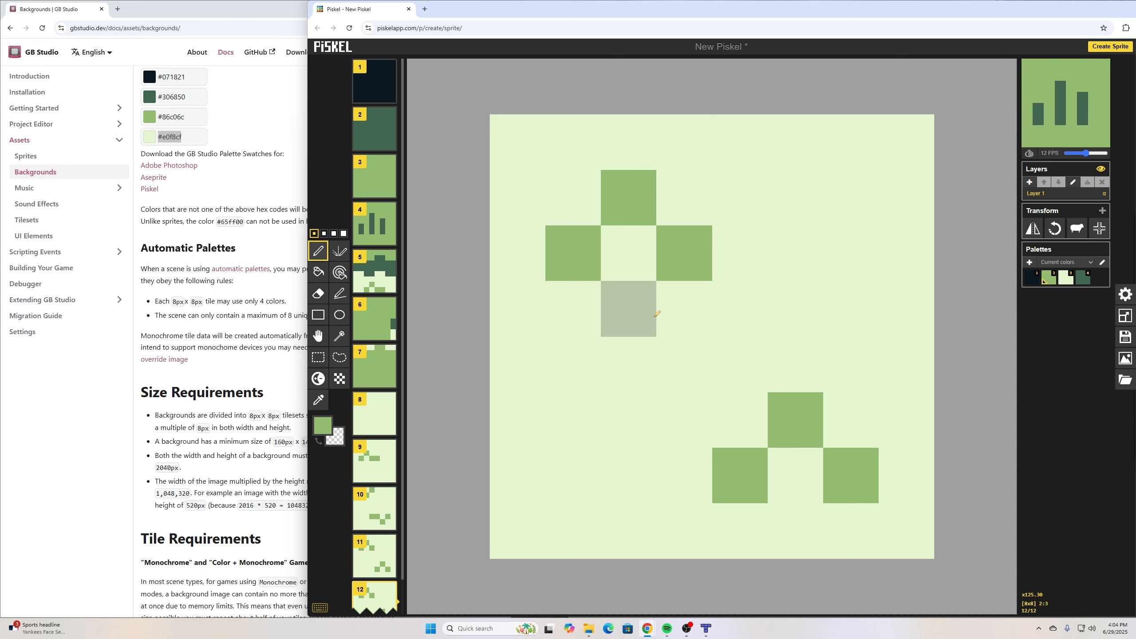
click(676, 311)
click(740, 363)
click(789, 330)
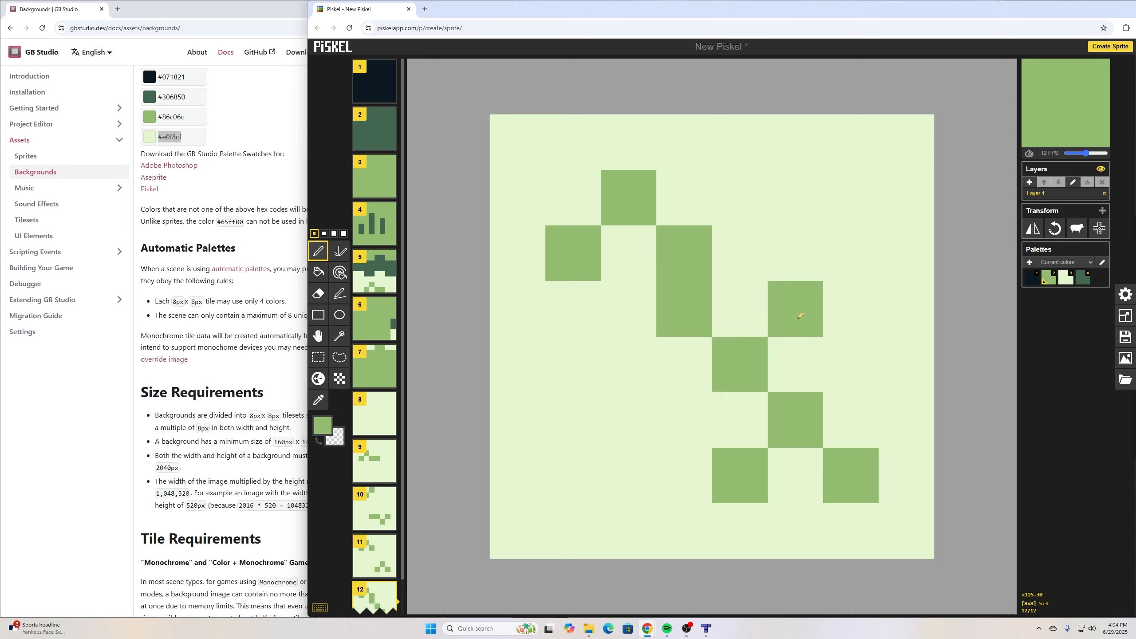
Step: Paint over both copied three-pixel clusters in frame 12 with #e0f8cf, keeping only the central V
click(1065, 278)
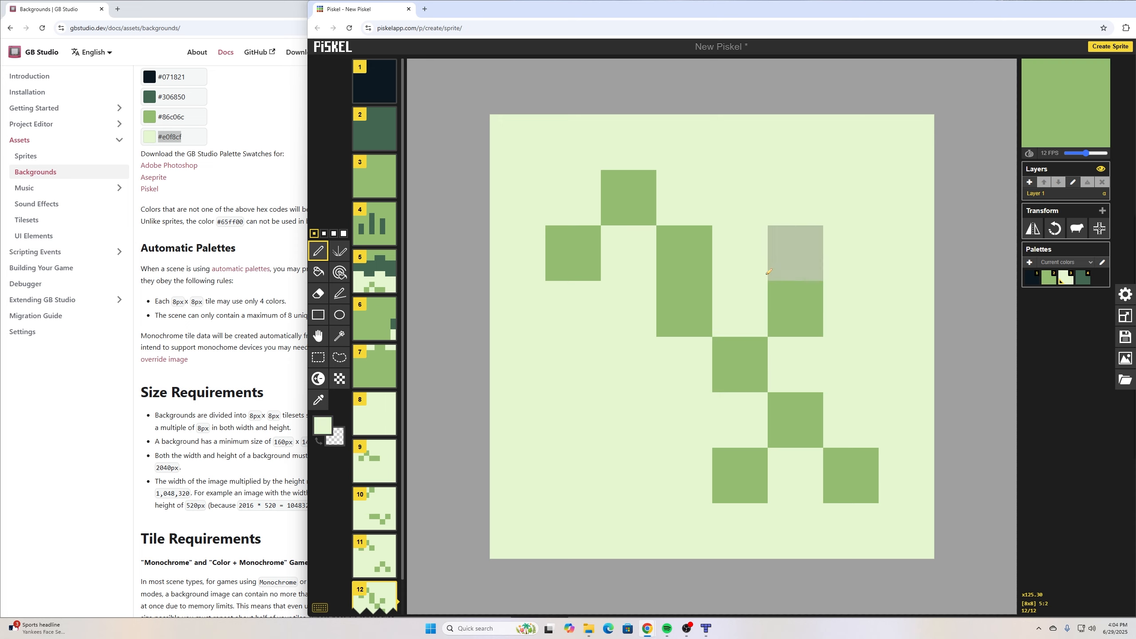
click(684, 253)
click(573, 253)
click(629, 197)
click(851, 475)
click(740, 476)
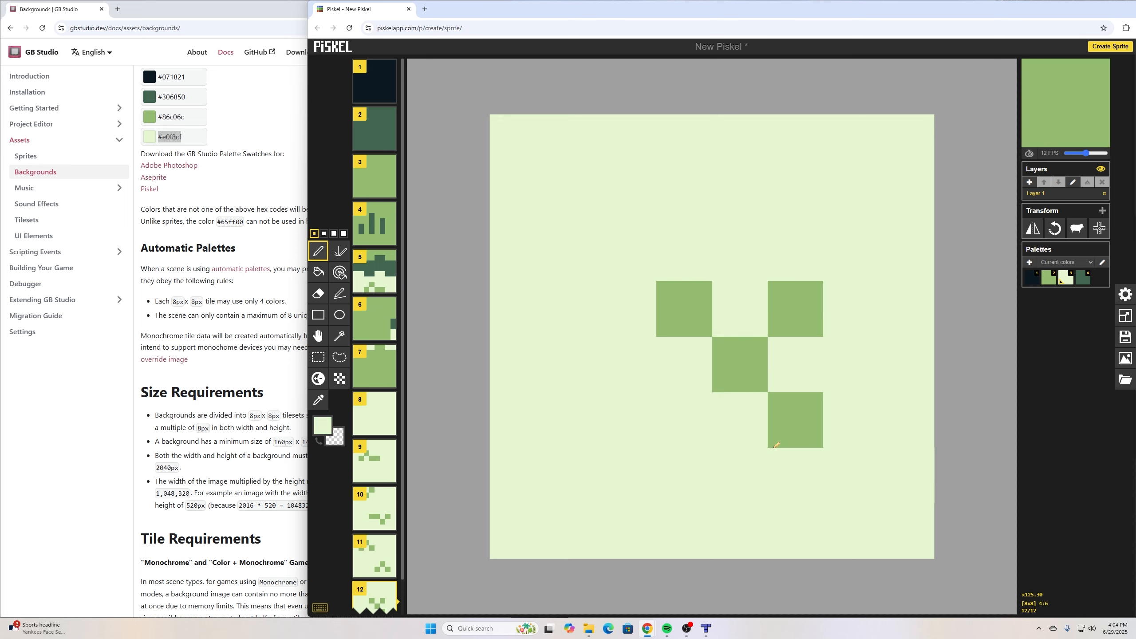
click(795, 420)
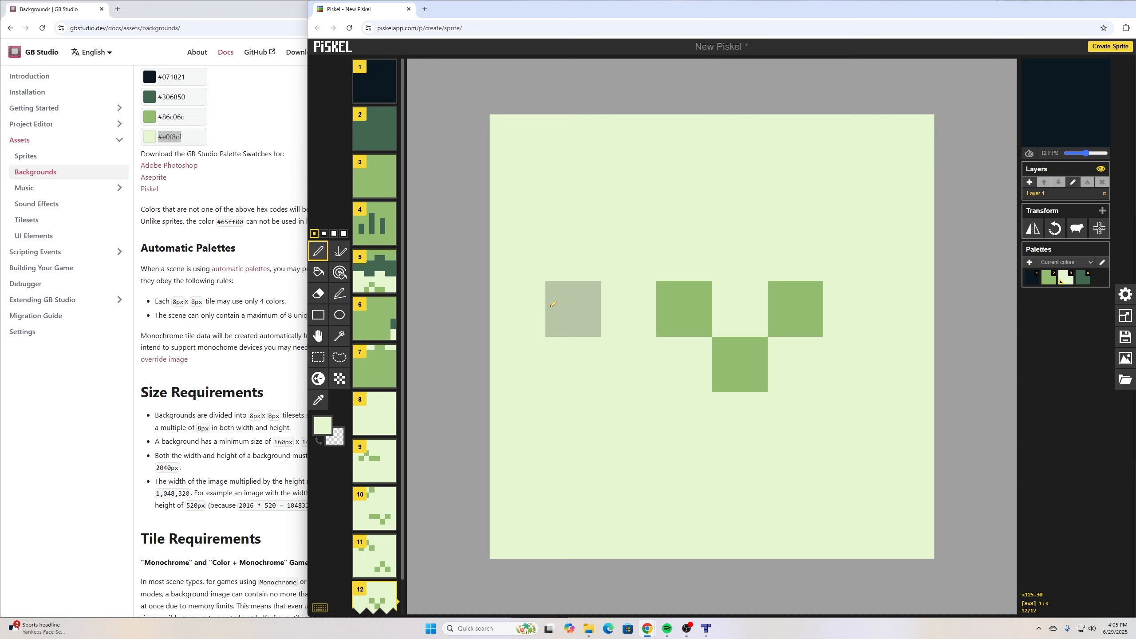
Step: Duplicate frame 4 with the three dark bars to position 5
scroll(362, 483, down, 1)
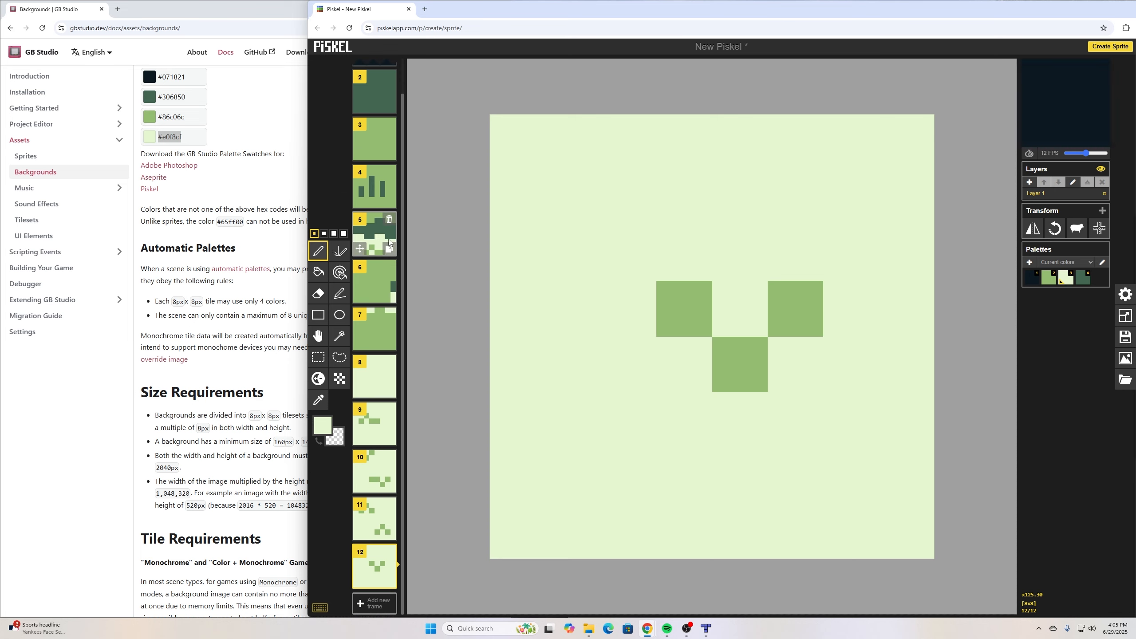
click(375, 191)
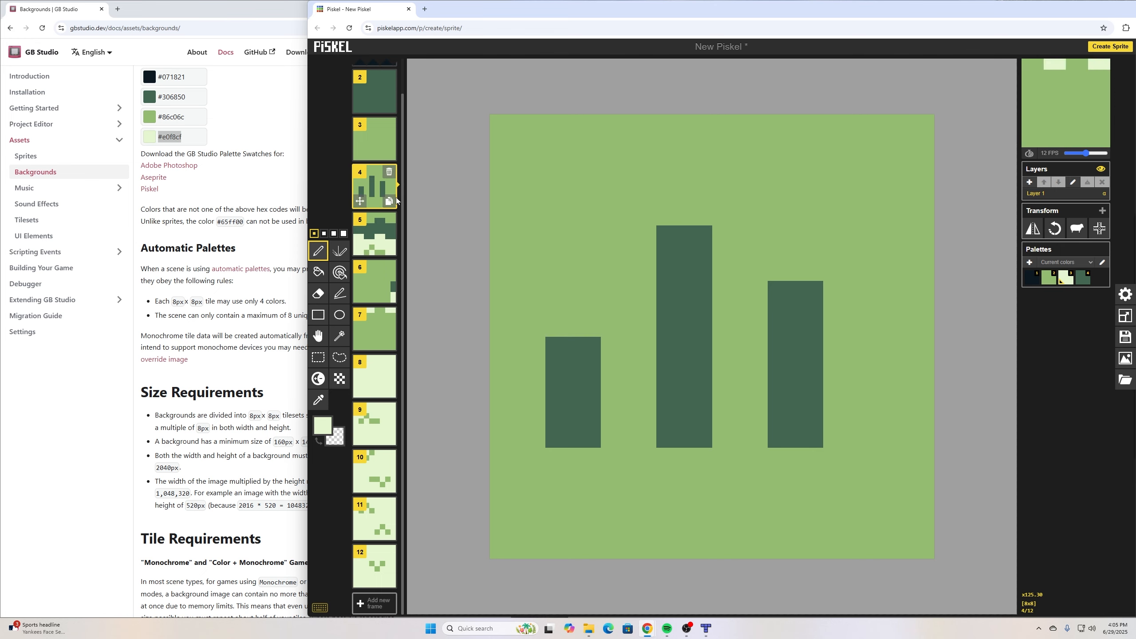
click(390, 201)
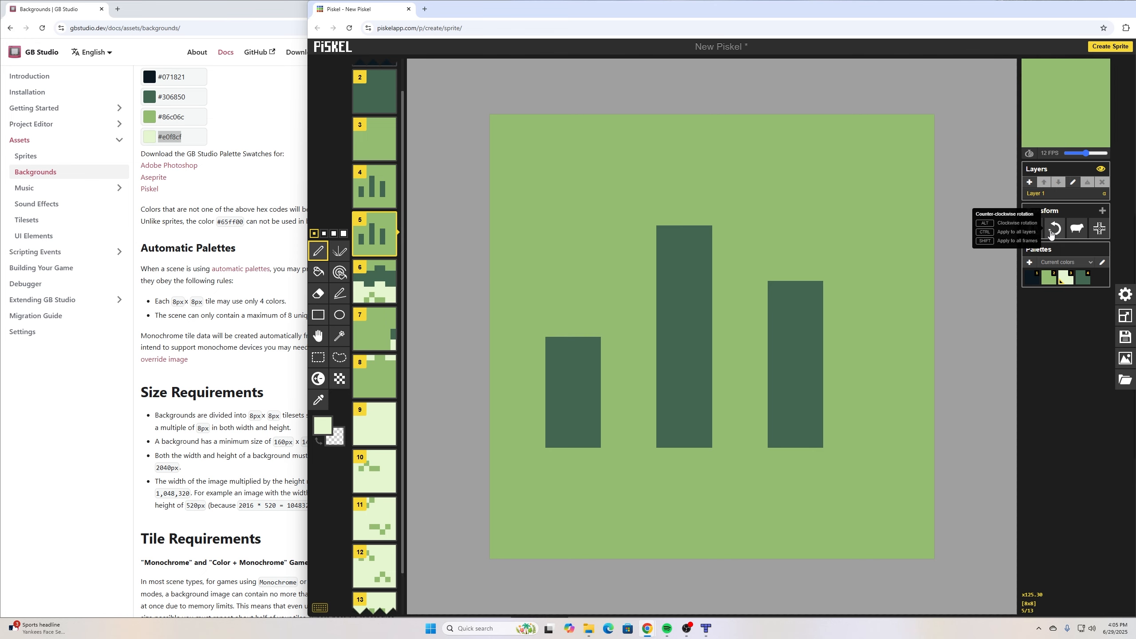
click(1048, 277)
drag(685, 309, 685, 365)
click(795, 365)
click(581, 376)
click(1078, 276)
key(ctrl+z)
key(ctrl+z)
key(ctrl+z)
key(ctrl+z)
Step: Bend frame 5's three bars to the left by redrawing their upper pixels one column over in #306850 and clearing the originals with #86c06c
click(518, 365)
click(628, 253)
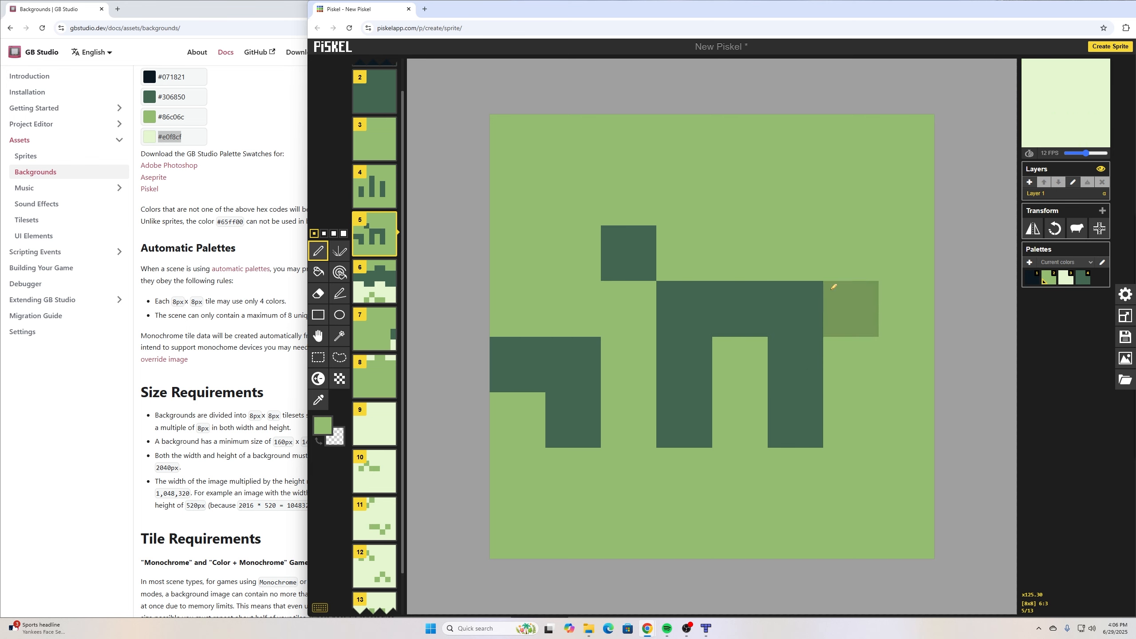
click(795, 309)
click(573, 364)
drag(685, 309, 684, 364)
click(1082, 277)
click(629, 309)
click(684, 364)
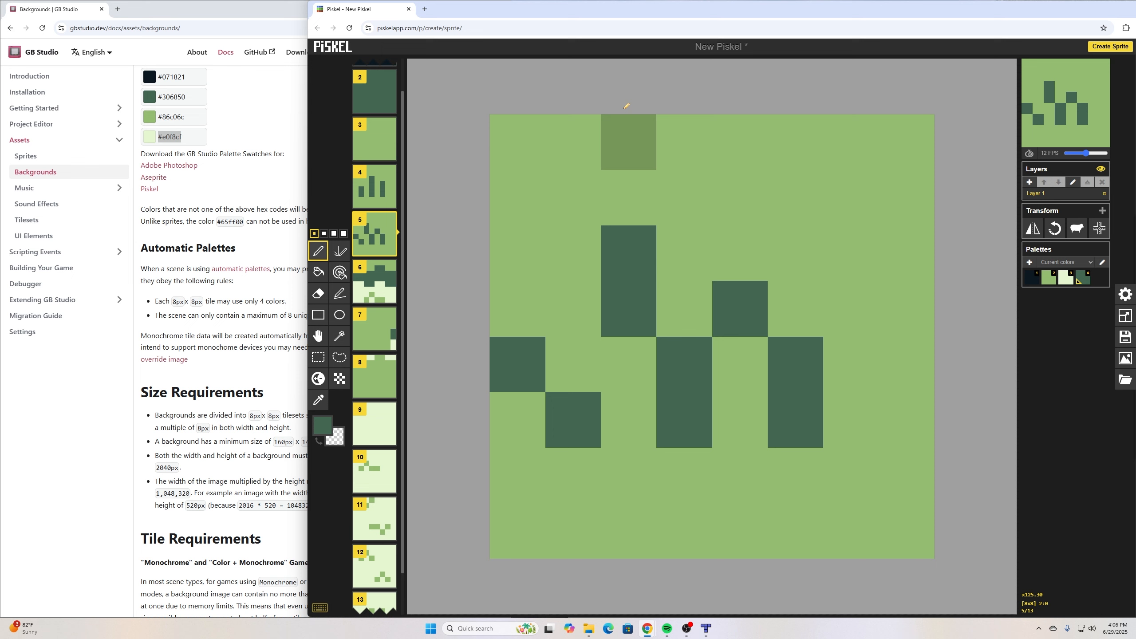
scroll(380, 143, down, 1)
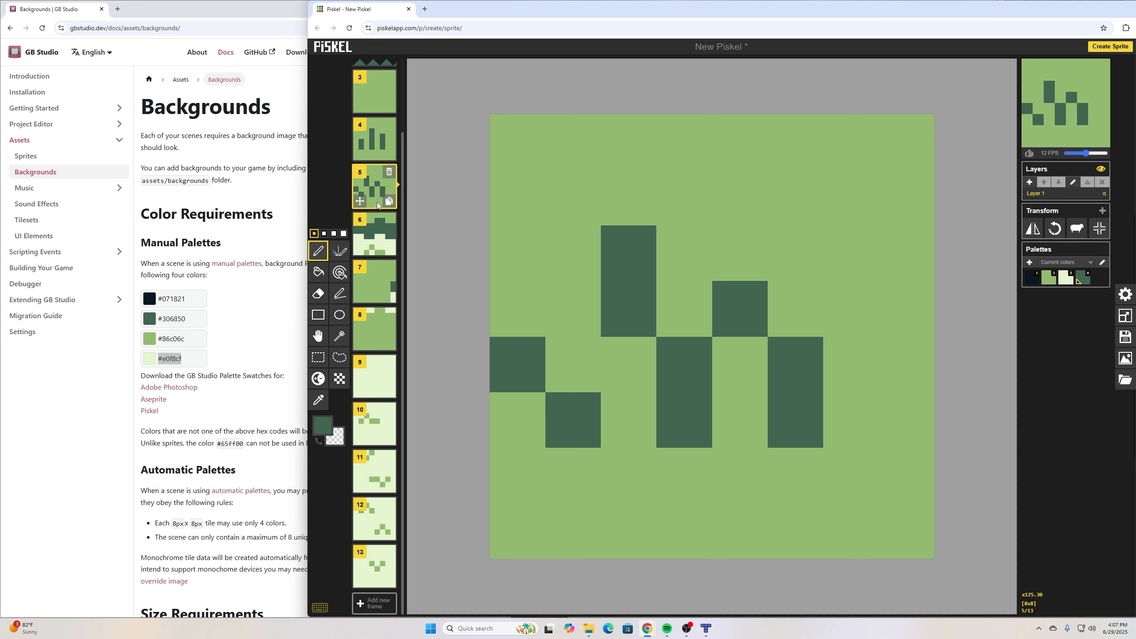
scroll(378, 265, up, 2)
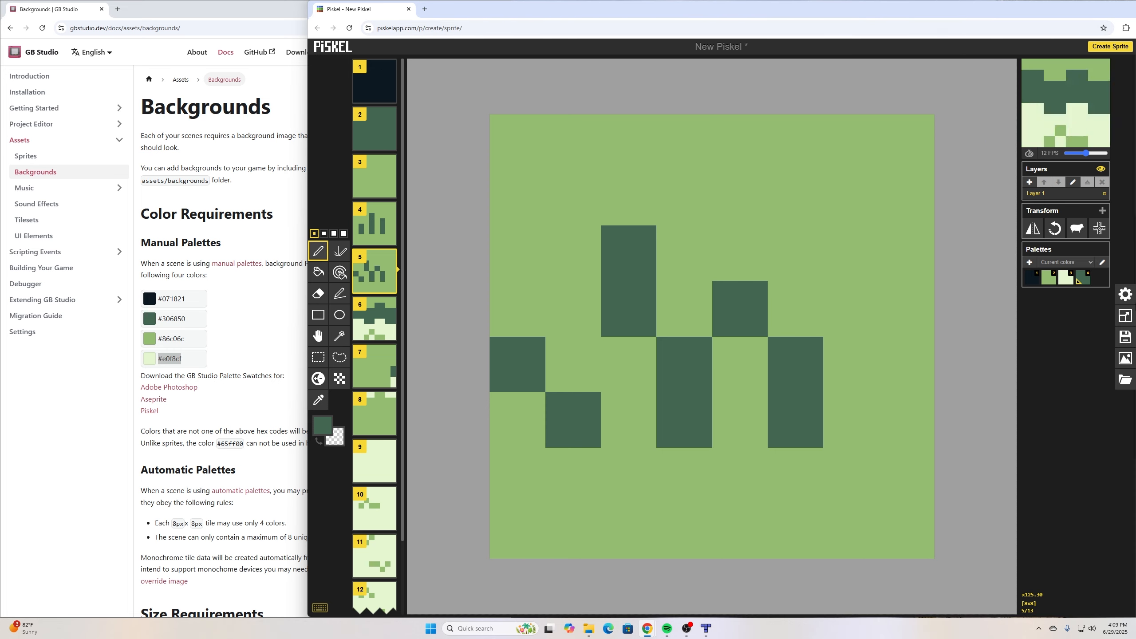
Step: Title the sprite arcadeShooterTiles and save it offline as a .piskel file
click(1126, 336)
drag(1071, 254, 1024, 255)
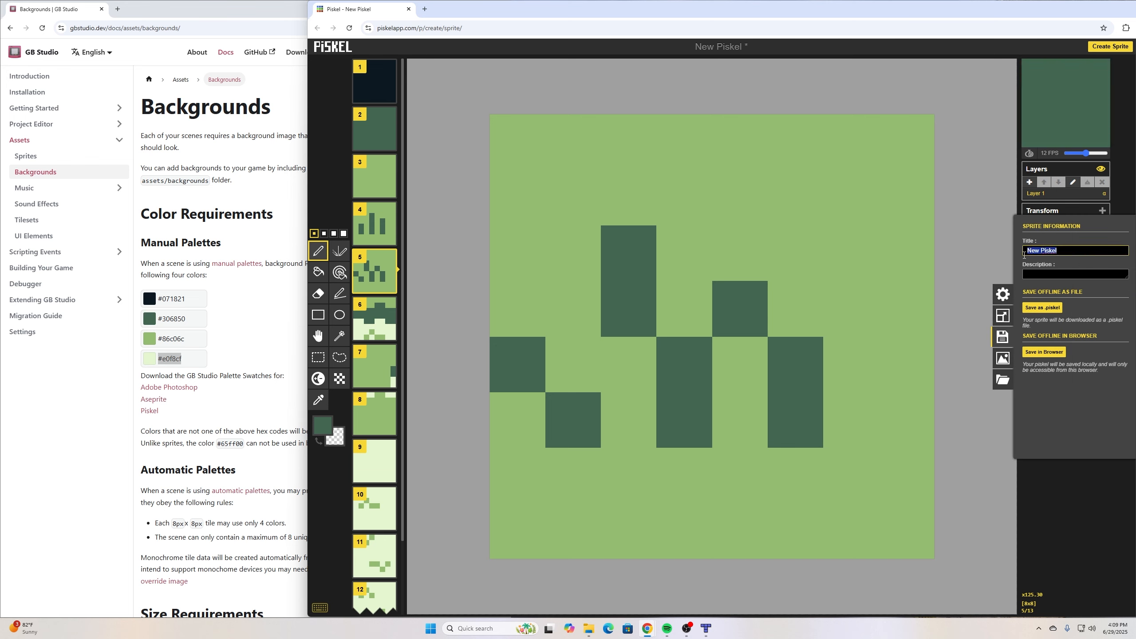
text(arcade)
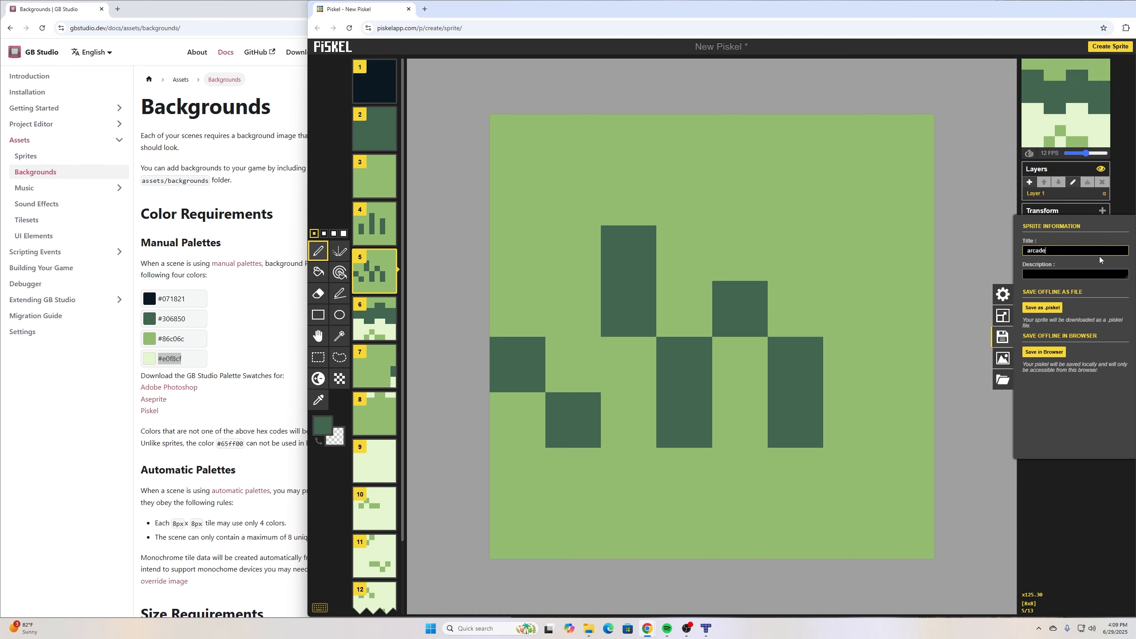
text(Sh)
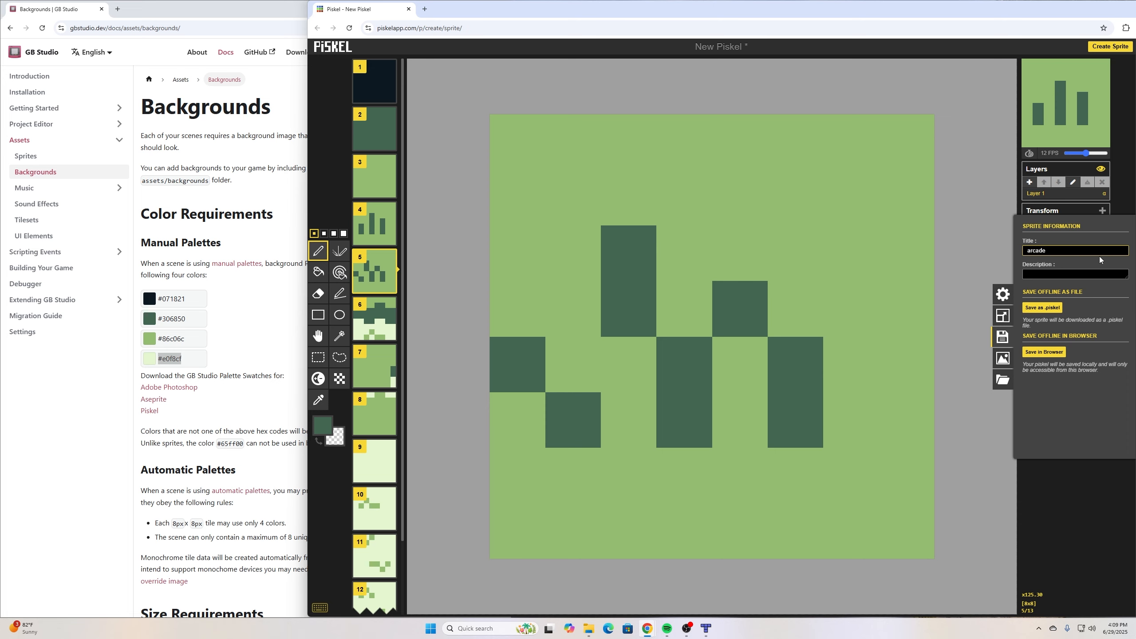
text(ooterTiles)
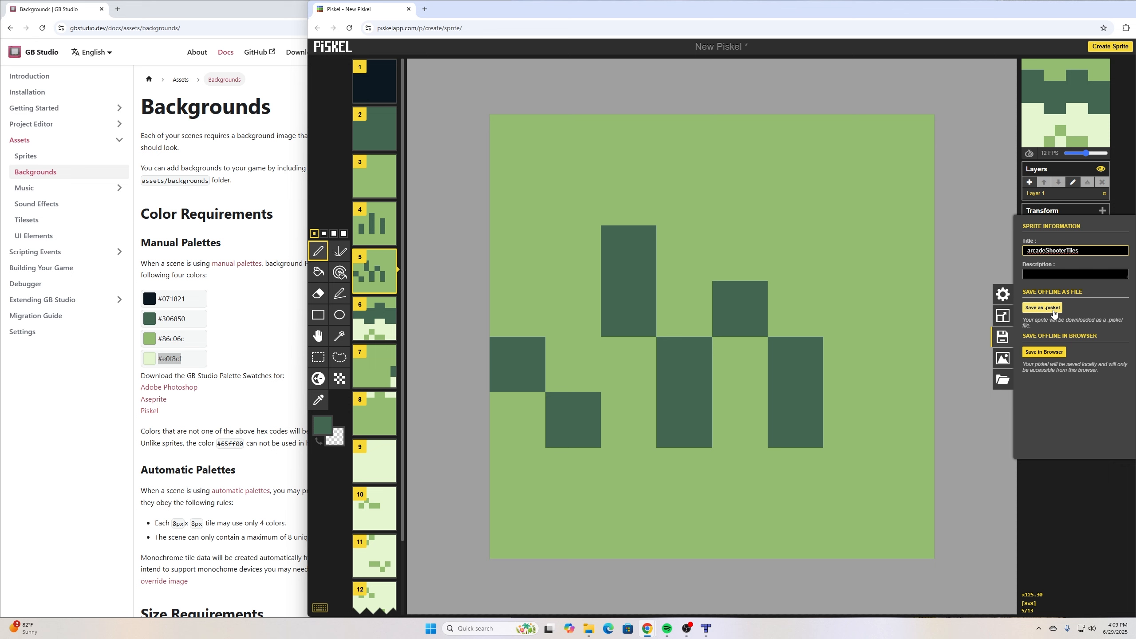
click(1051, 309)
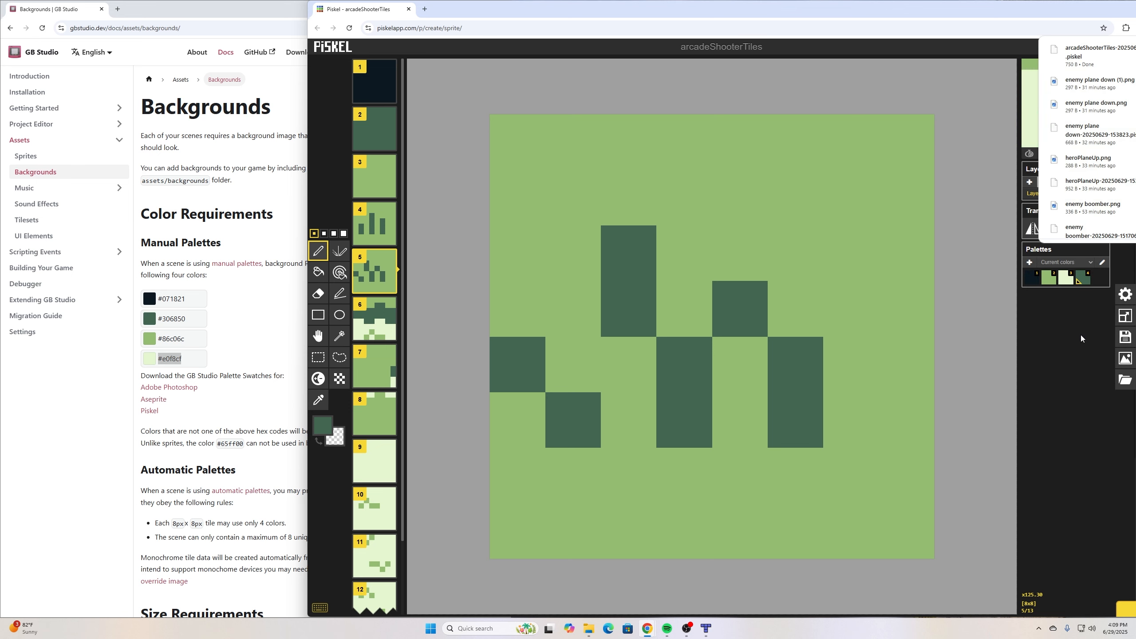
Step: Export all frames as a PNG spritesheet laid out in 10 columns and 2 rows
click(1125, 358)
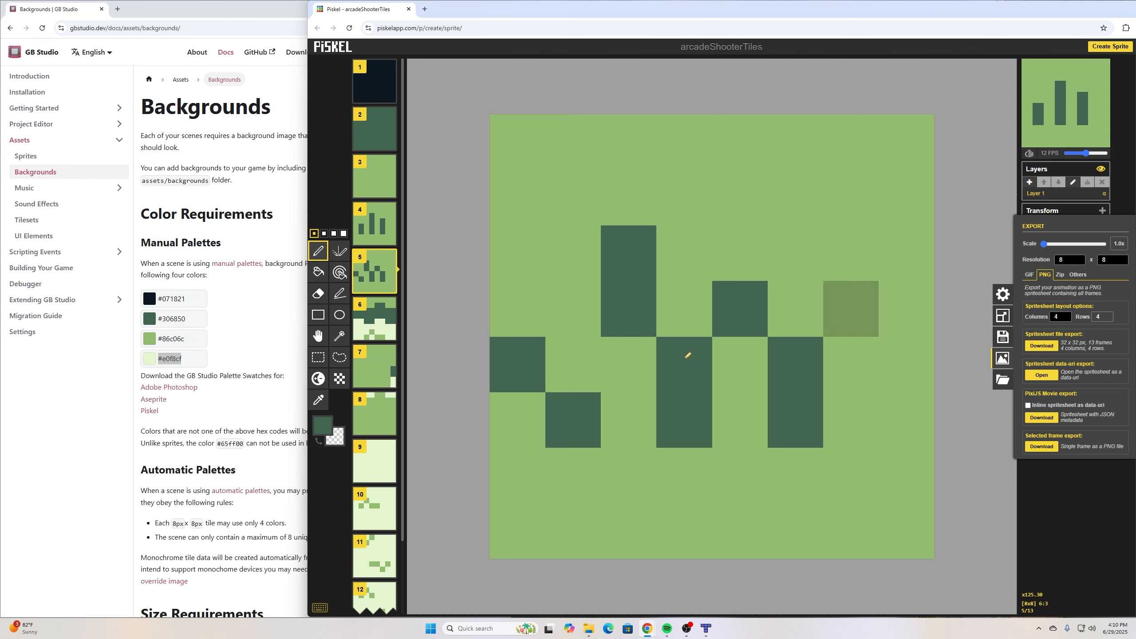
scroll(371, 537, down, 2)
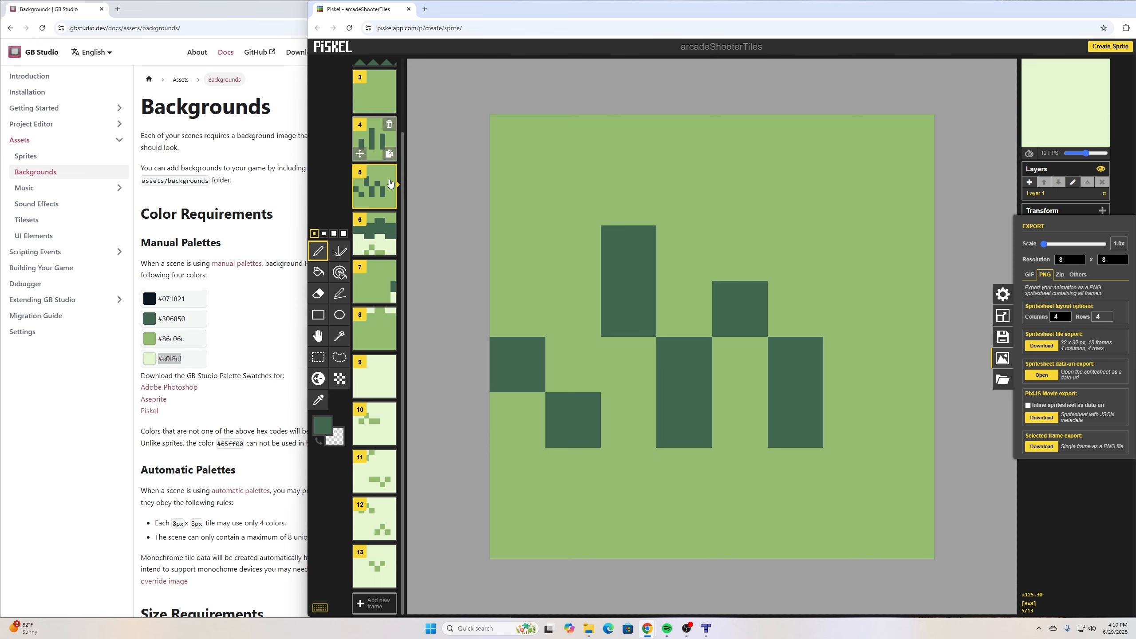
click(1069, 315)
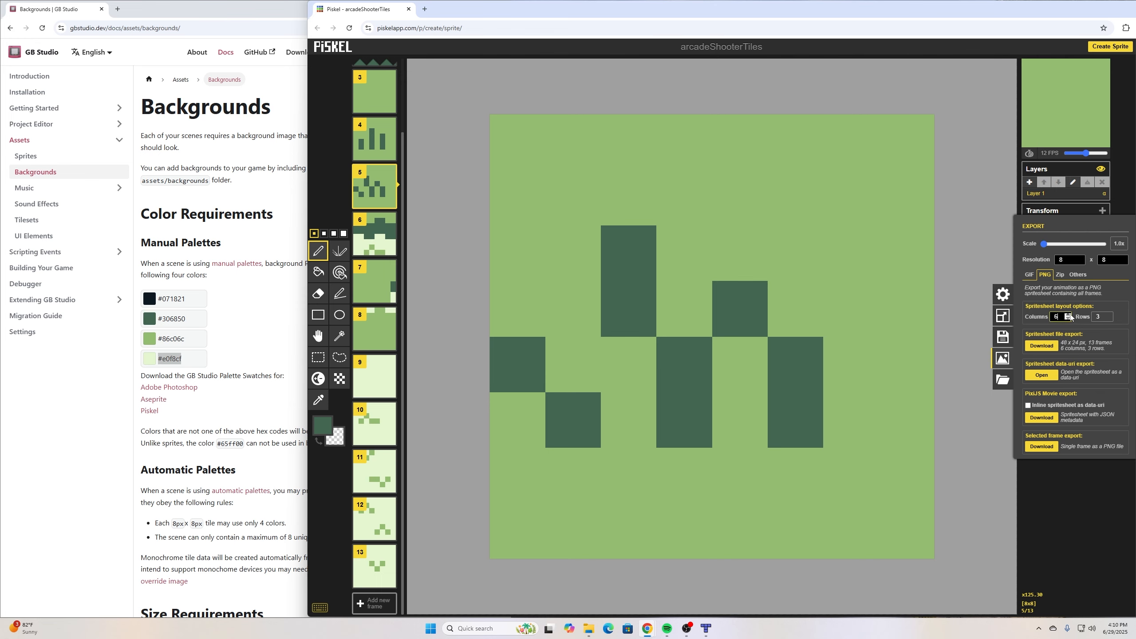
click(1069, 314)
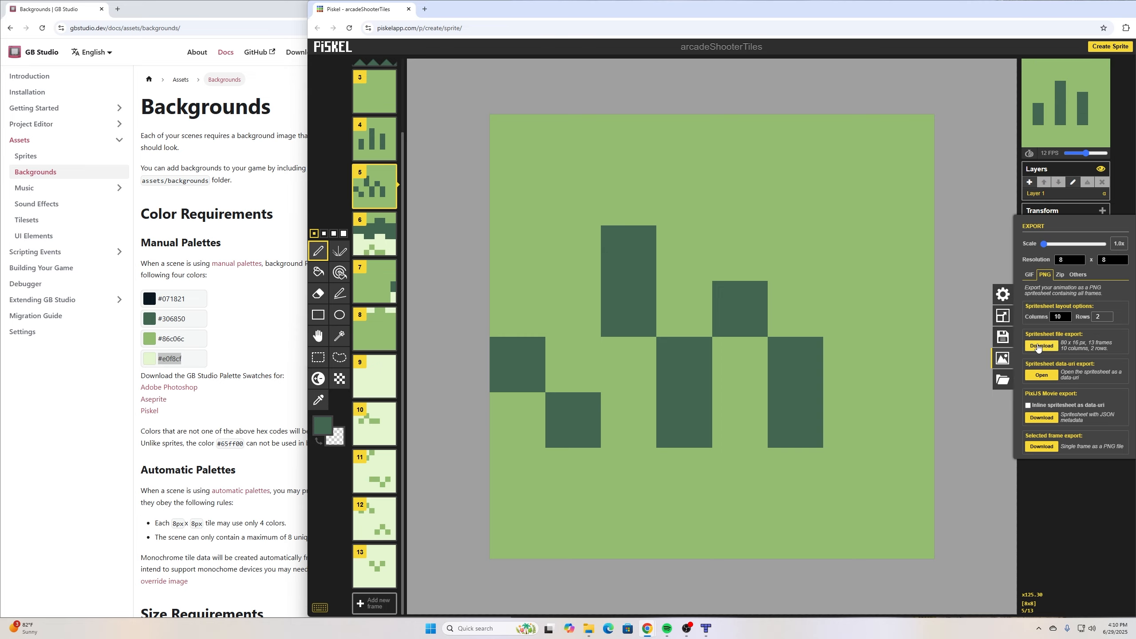
click(1038, 348)
Step: Switch to the Downloads folder in File Explorer, refresh it and copy the exported arcadeShooterTiles image
key(alt+Tab)
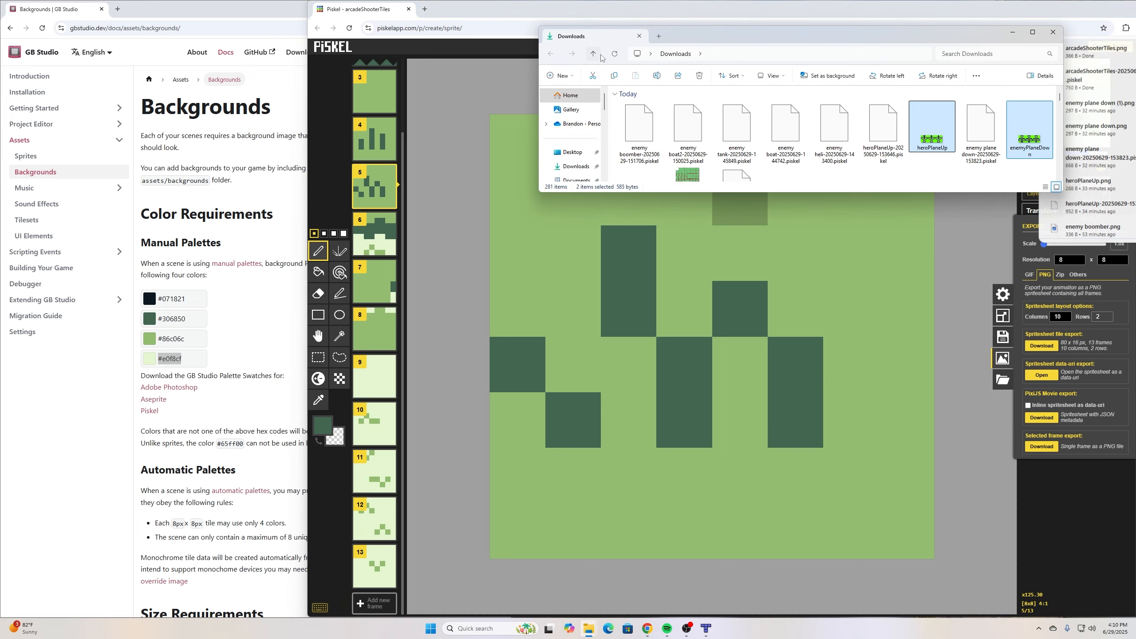
click(614, 54)
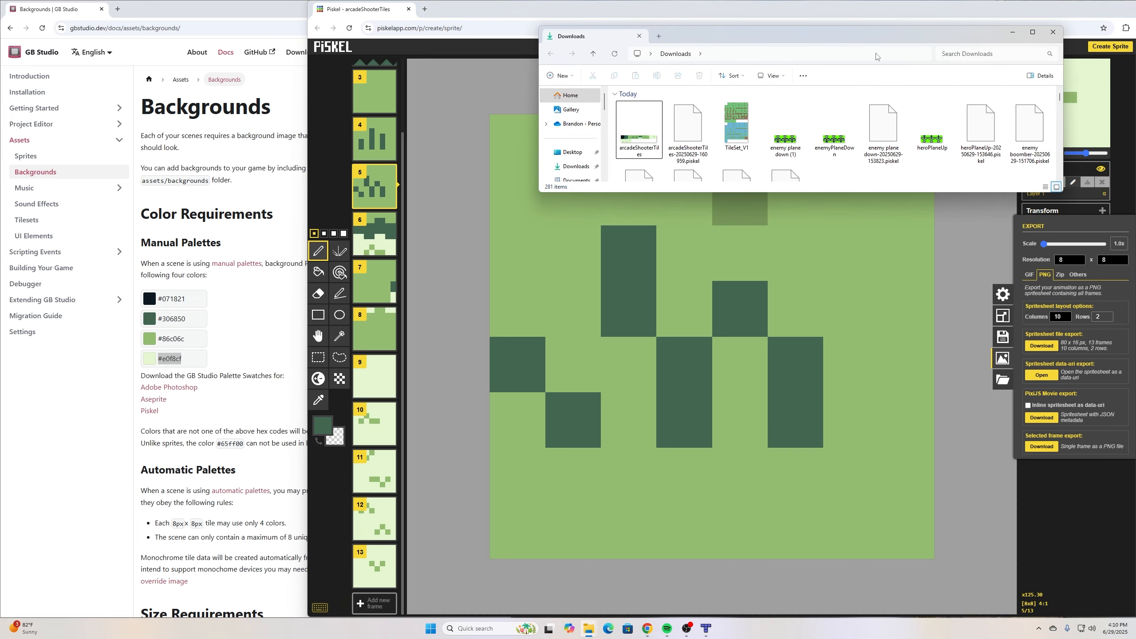
right_click(631, 130)
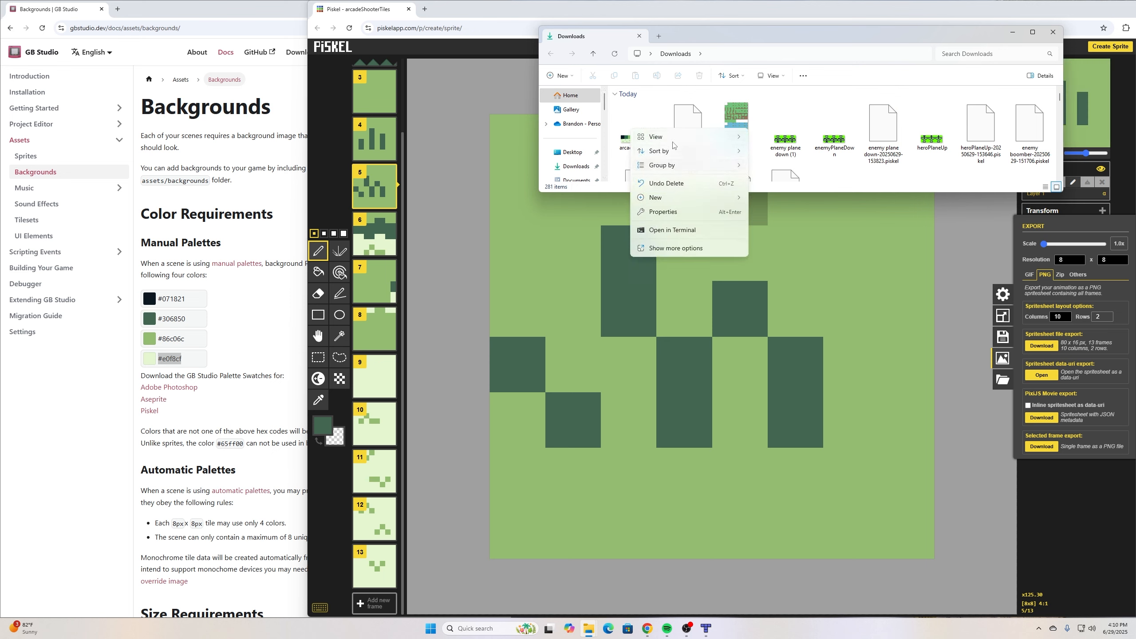
Step: Paste the copied arcadeShooterTiles image into the vertshooterarcade folder
click(589, 628)
click(535, 582)
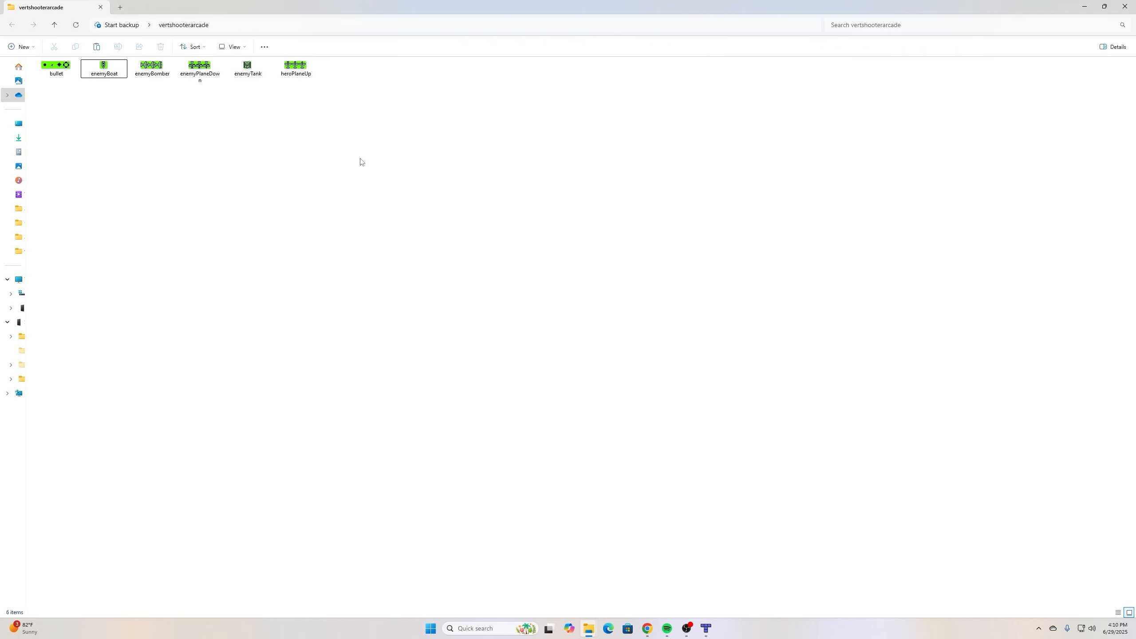
right_click(388, 90)
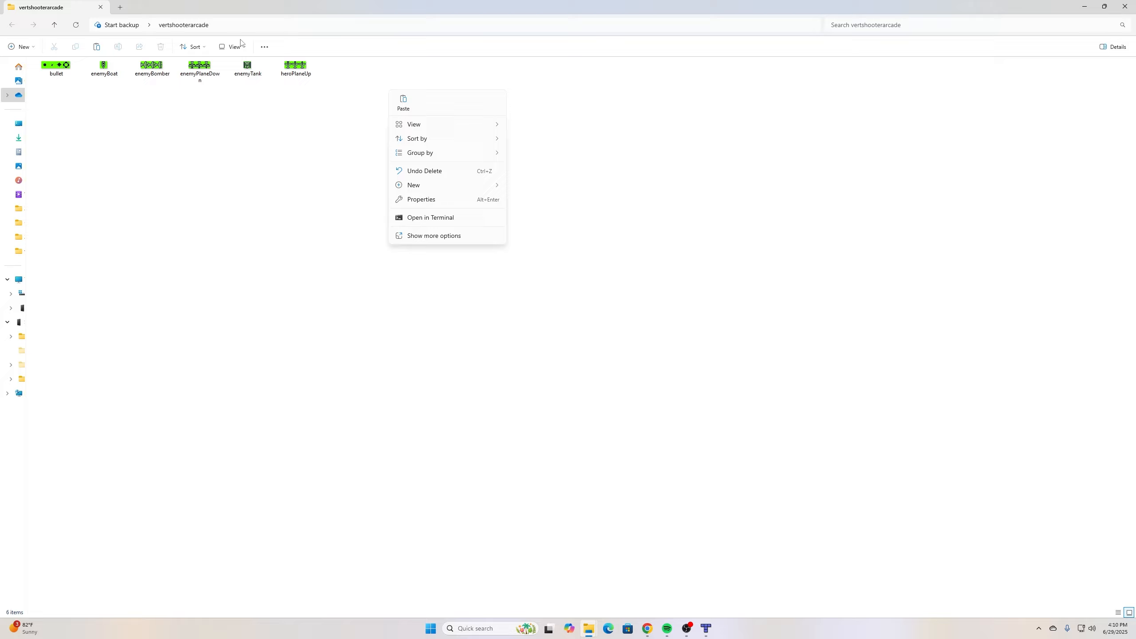
click(405, 106)
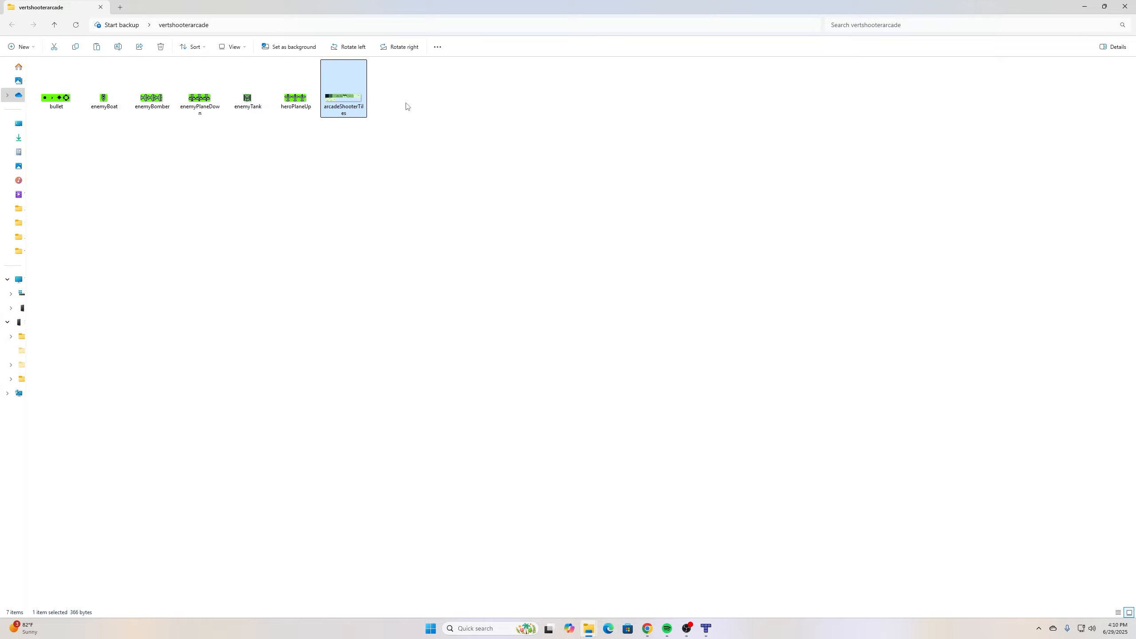
click(412, 134)
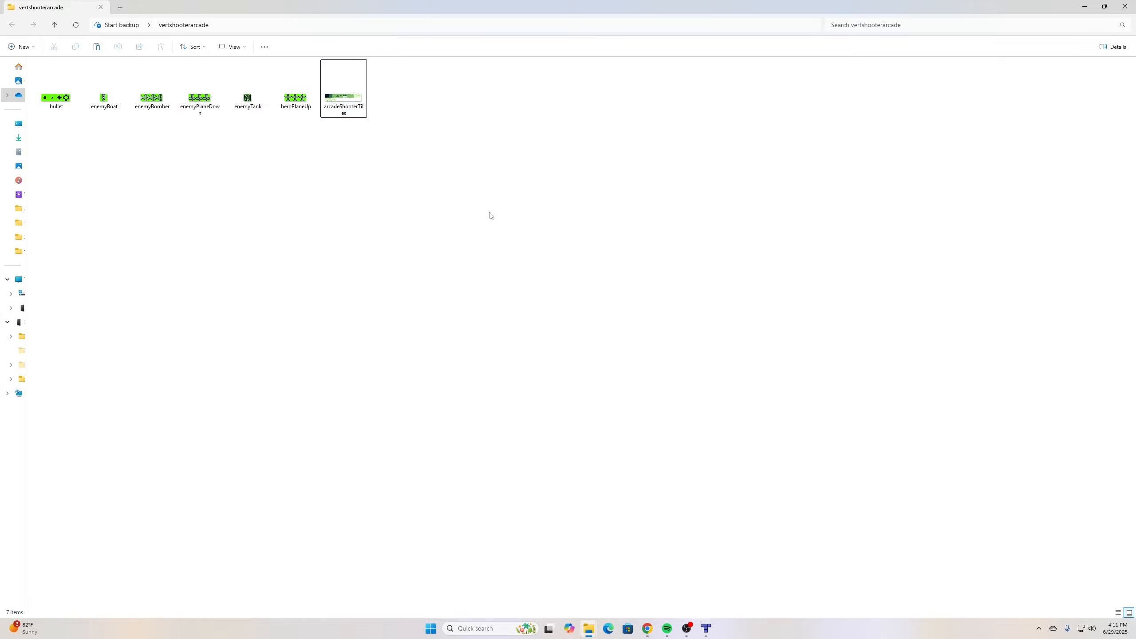